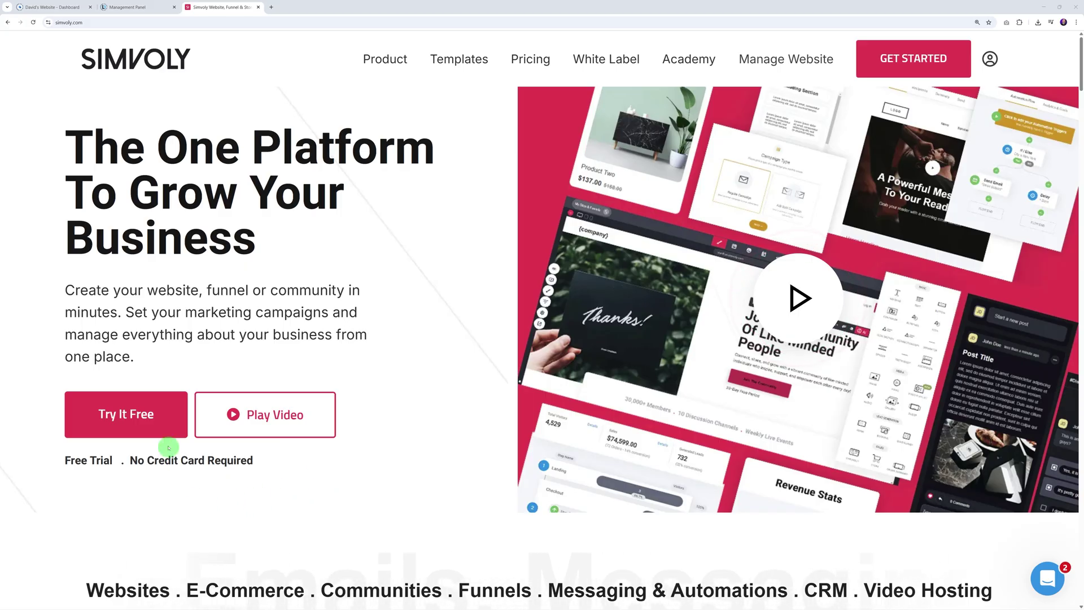
Highlight the 'No Credit Card Required' note on the mr web homepage
{"action": "left_click_drag", "start_coordinate": [132, 460], "coordinate": [308, 477]}
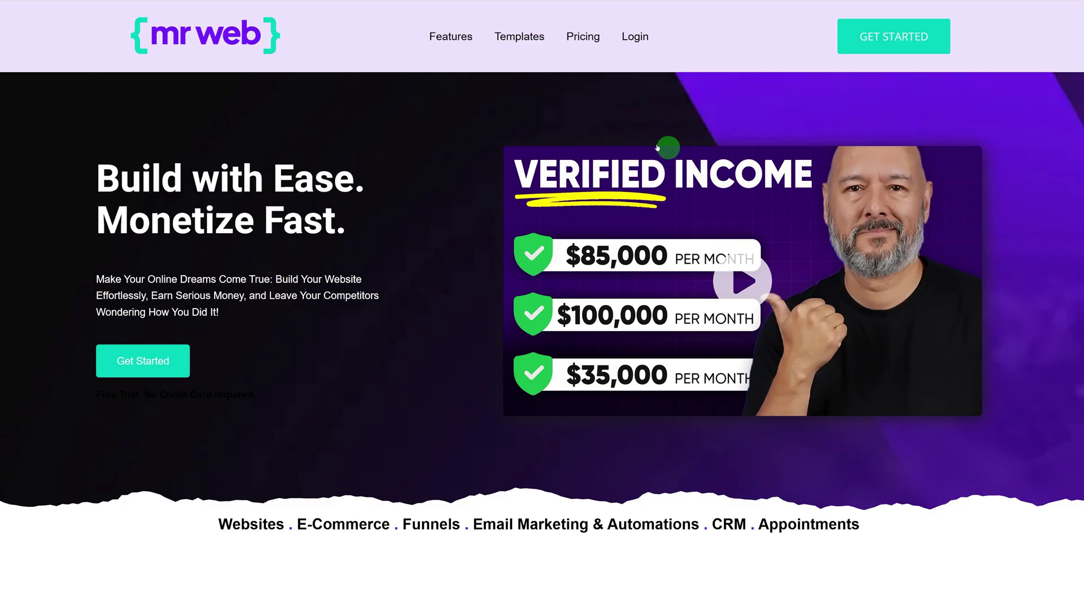
{"action": "left_click", "coordinate": [583, 35]}
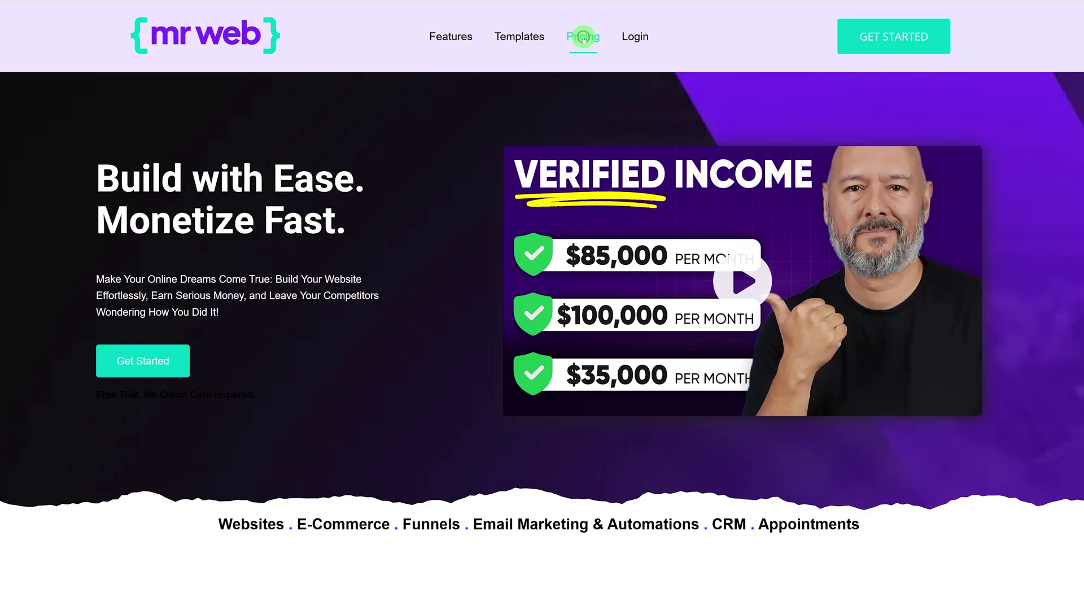
{"action": "scroll", "coordinate": [1069, 241], "scroll_direction": "down", "scroll_amount": 4}
{"action": "scroll", "coordinate": [1069, 242], "scroll_direction": "down", "scroll_amount": 4}
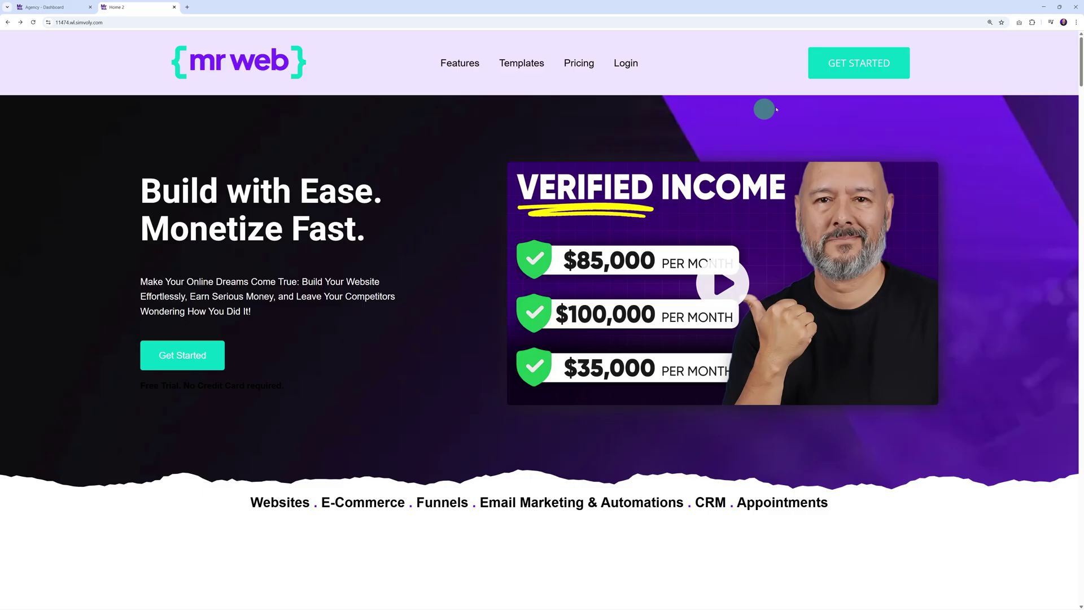
{"action": "scroll", "coordinate": [1001, 309], "scroll_direction": "down", "scroll_amount": 2}
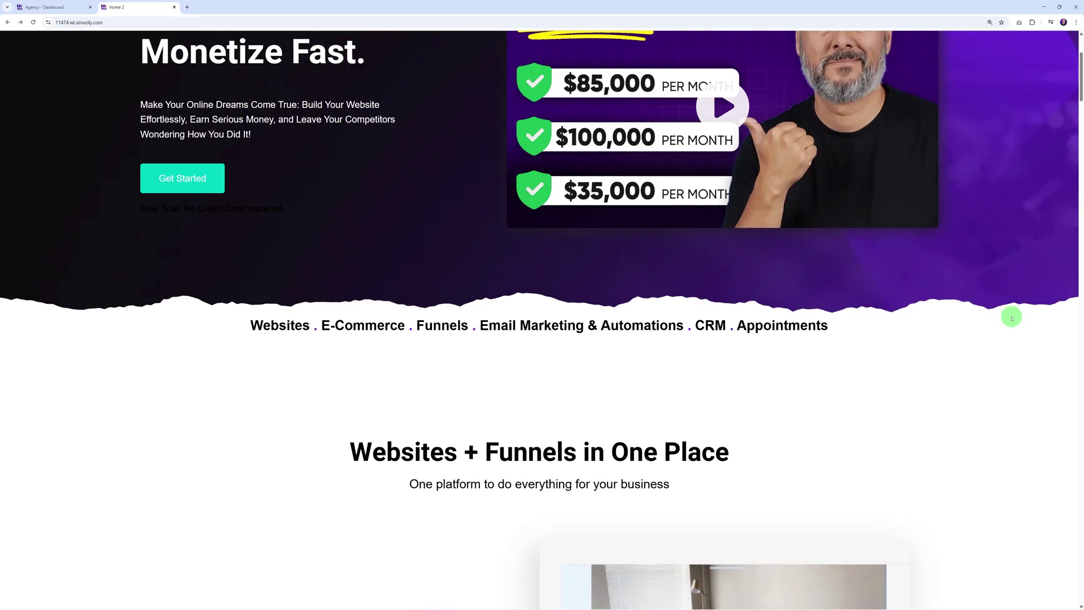
{"action": "scroll", "coordinate": [1013, 315], "scroll_direction": "down", "scroll_amount": 2}
{"action": "scroll", "coordinate": [1017, 317], "scroll_direction": "down", "scroll_amount": 2}
{"action": "scroll", "coordinate": [1016, 317], "scroll_direction": "down", "scroll_amount": 2}
{"action": "scroll", "coordinate": [1019, 320], "scroll_direction": "down", "scroll_amount": 3}
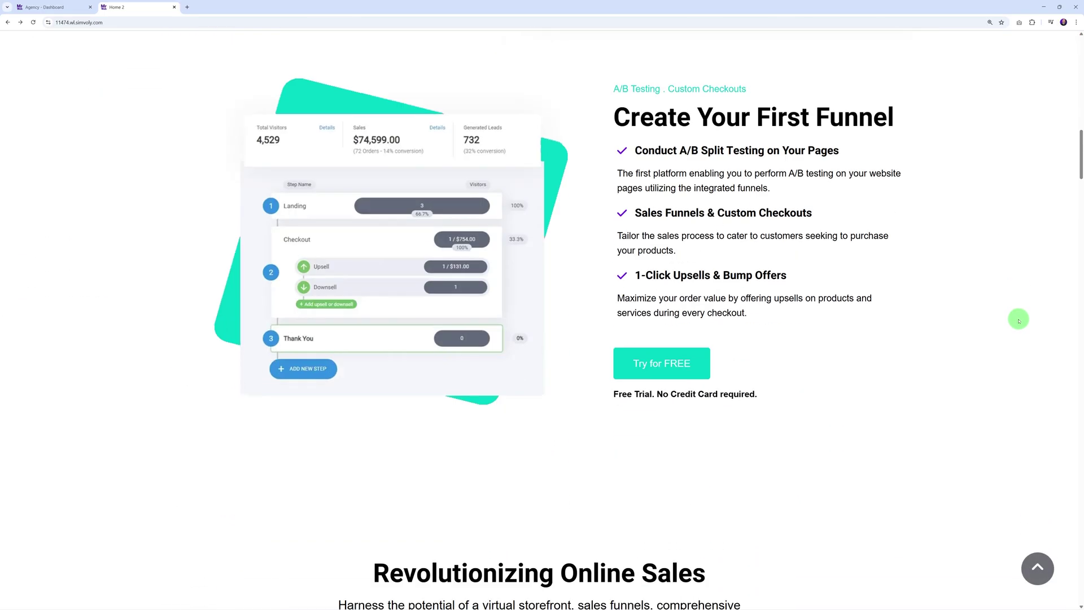
{"action": "scroll", "coordinate": [1018, 320], "scroll_direction": "down", "scroll_amount": 2}
{"action": "scroll", "coordinate": [1019, 319], "scroll_direction": "down", "scroll_amount": 2}
{"action": "scroll", "coordinate": [1018, 319], "scroll_direction": "down", "scroll_amount": 2}
{"action": "scroll", "coordinate": [1019, 319], "scroll_direction": "down", "scroll_amount": 2}
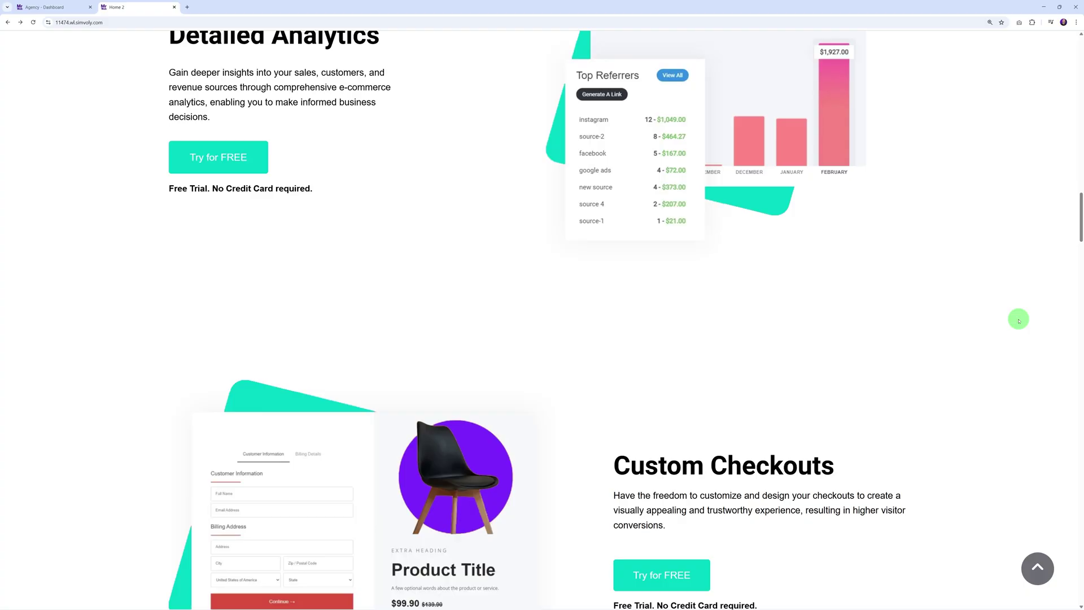
{"action": "scroll", "coordinate": [1019, 319], "scroll_direction": "down", "scroll_amount": 2}
{"action": "scroll", "coordinate": [1018, 321], "scroll_direction": "down", "scroll_amount": 2}
{"action": "scroll", "coordinate": [1018, 321], "scroll_direction": "down", "scroll_amount": 3}
{"action": "scroll", "coordinate": [1019, 321], "scroll_direction": "down", "scroll_amount": 2}
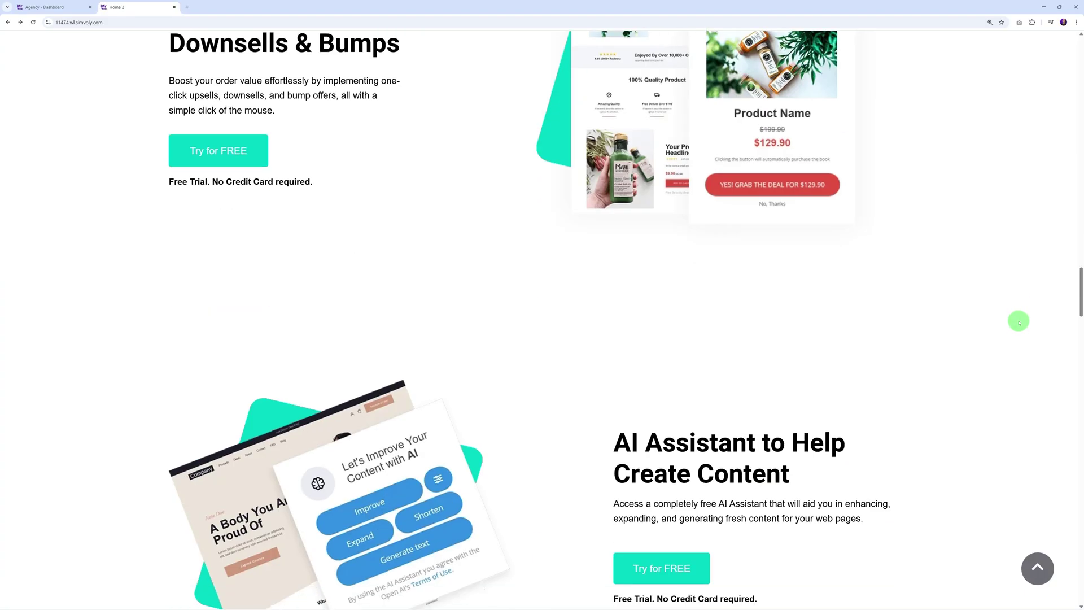
{"action": "scroll", "coordinate": [1018, 321], "scroll_direction": "down", "scroll_amount": 2}
{"action": "scroll", "coordinate": [1019, 323], "scroll_direction": "down", "scroll_amount": 2}
{"action": "scroll", "coordinate": [1020, 323], "scroll_direction": "down", "scroll_amount": 3}
{"action": "scroll", "coordinate": [1021, 323], "scroll_direction": "down", "scroll_amount": 3}
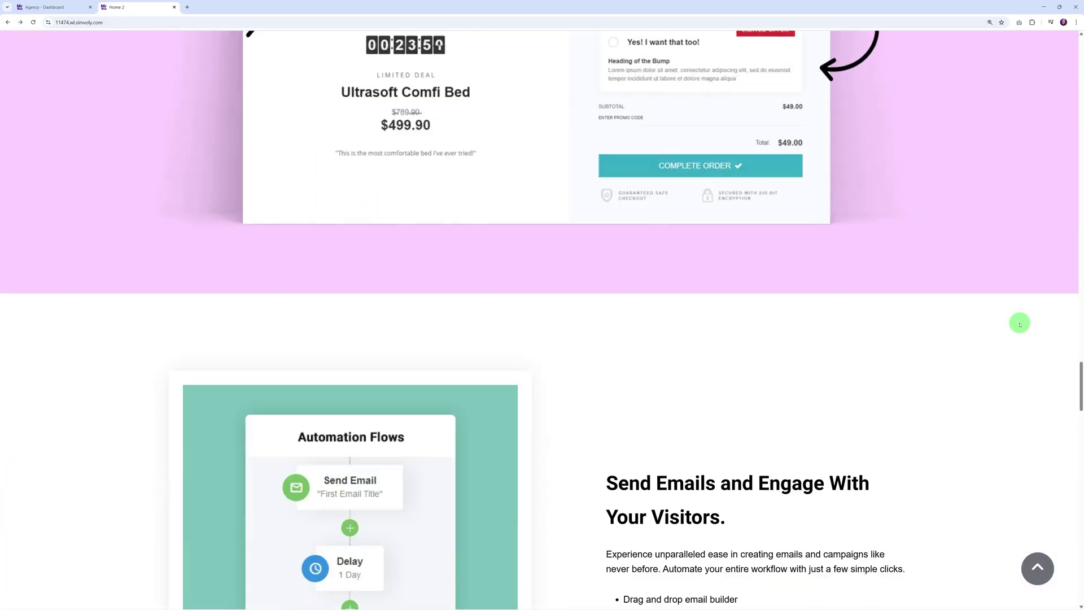
{"action": "scroll", "coordinate": [1020, 323], "scroll_direction": "down", "scroll_amount": 2}
{"action": "scroll", "coordinate": [1021, 324], "scroll_direction": "down", "scroll_amount": 3}
{"action": "scroll", "coordinate": [1020, 325], "scroll_direction": "down", "scroll_amount": 2}
{"action": "scroll", "coordinate": [1020, 325], "scroll_direction": "down", "scroll_amount": 3}
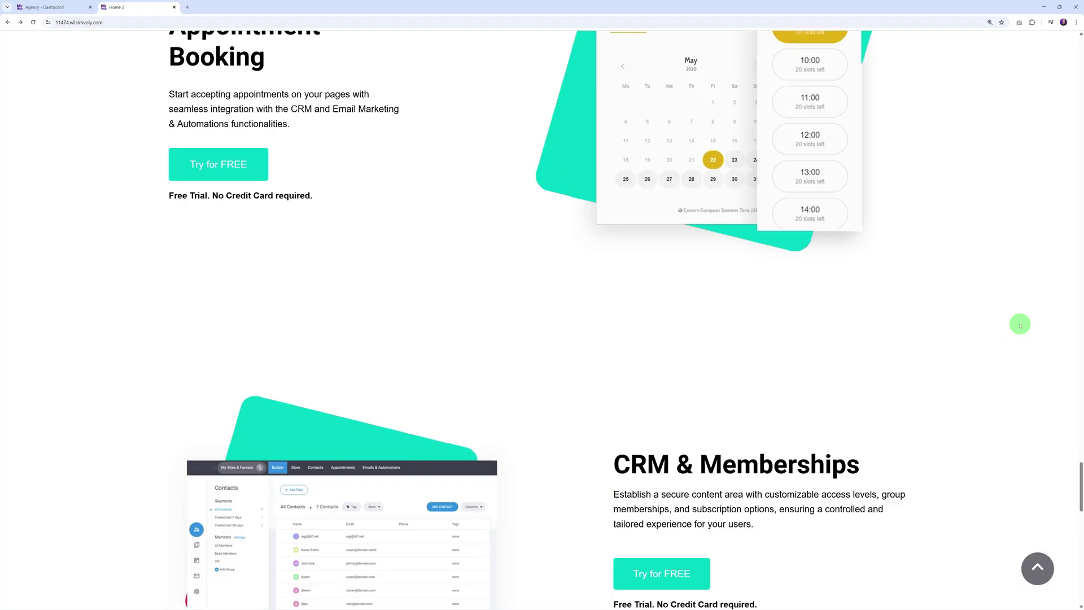
{"action": "scroll", "coordinate": [1020, 325], "scroll_direction": "down", "scroll_amount": 4}
{"action": "scroll", "coordinate": [1020, 326], "scroll_direction": "down", "scroll_amount": 3}
{"action": "scroll", "coordinate": [1020, 326], "scroll_direction": "down", "scroll_amount": 4}
{"action": "scroll", "coordinate": [1020, 327], "scroll_direction": "down", "scroll_amount": 1}
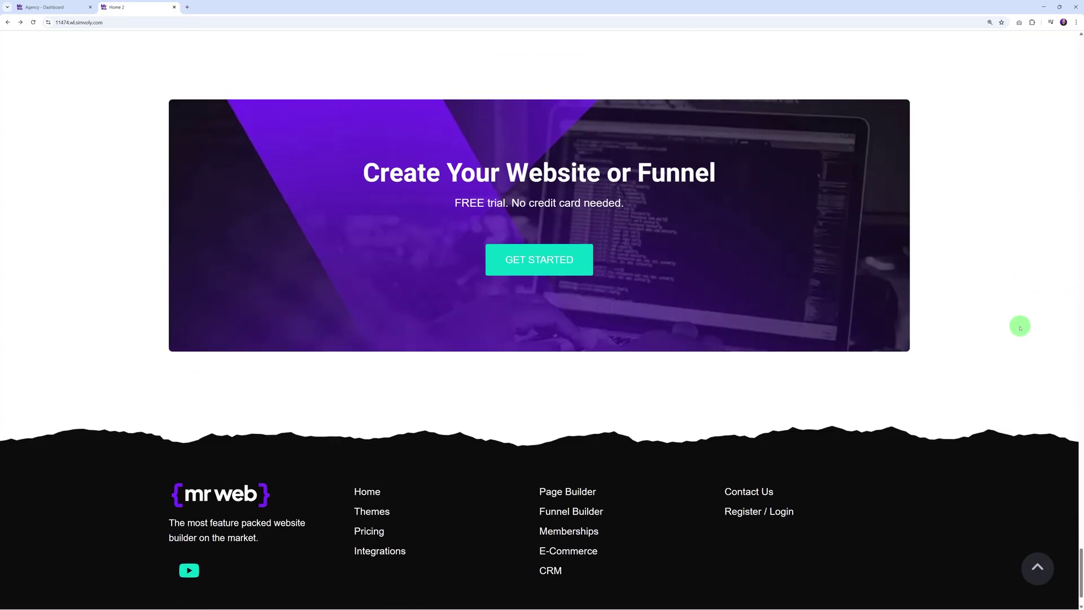
{"action": "scroll", "coordinate": [1020, 327], "scroll_direction": "down", "scroll_amount": 1}
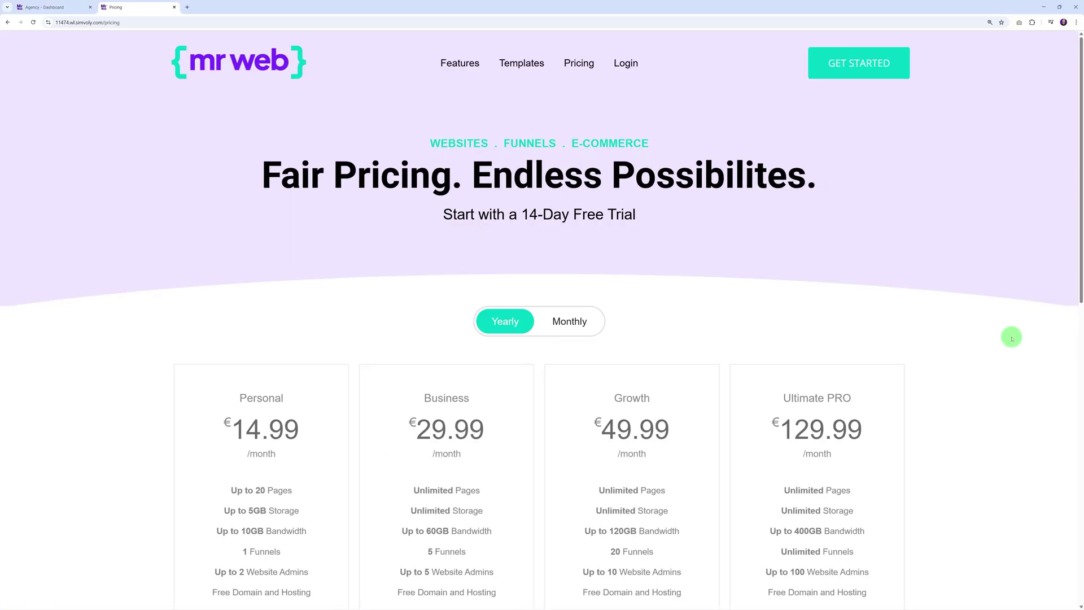
{"action": "scroll", "coordinate": [1011, 338], "scroll_direction": "down", "scroll_amount": 2}
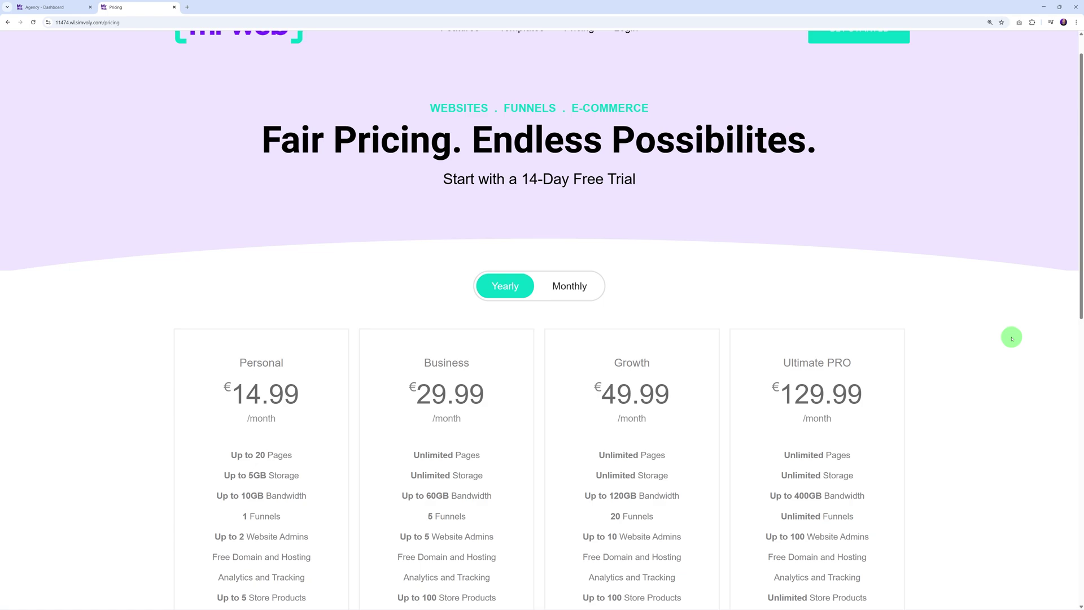
{"action": "scroll", "coordinate": [1013, 338], "scroll_direction": "down", "scroll_amount": 1}
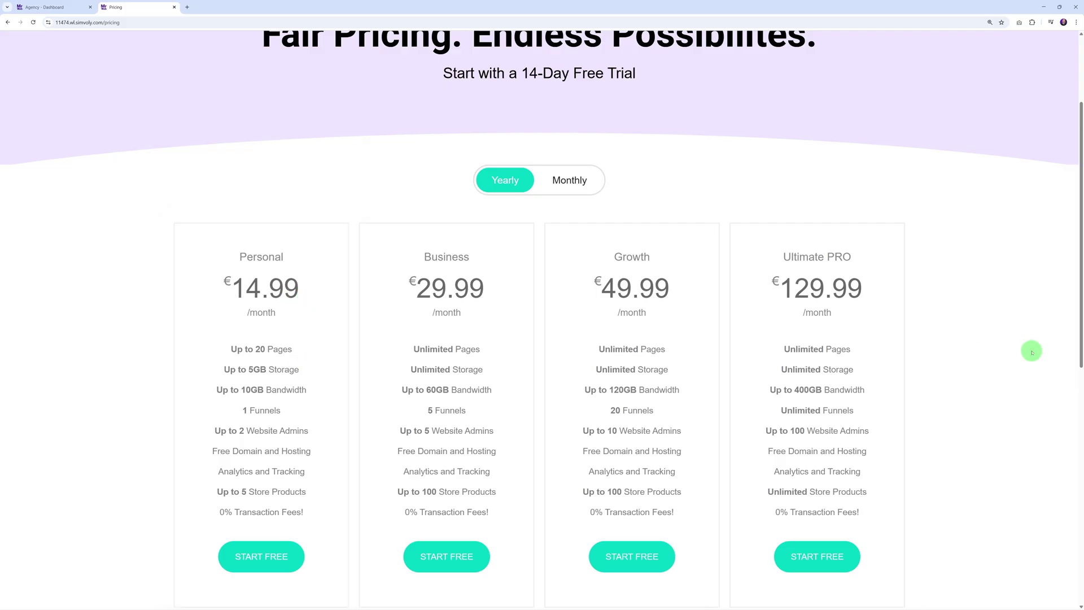
{"action": "scroll", "coordinate": [968, 499], "scroll_direction": "down", "scroll_amount": 3}
{"action": "scroll", "coordinate": [968, 499], "scroll_direction": "down", "scroll_amount": 1}
{"action": "scroll", "coordinate": [967, 505], "scroll_direction": "down", "scroll_amount": 2}
{"action": "scroll", "coordinate": [966, 505], "scroll_direction": "down", "scroll_amount": 1}
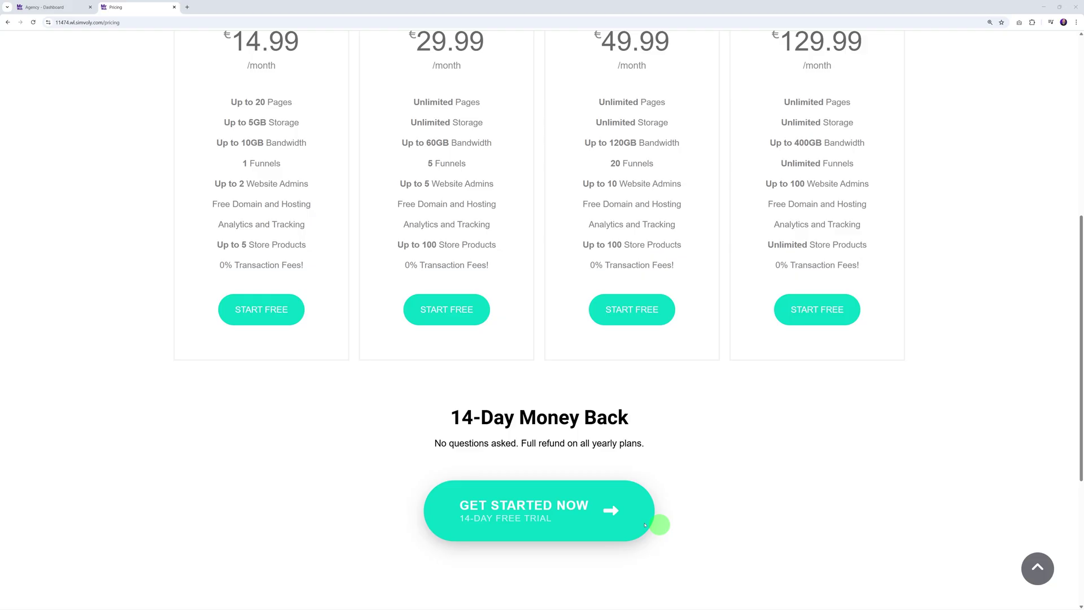
Register a new account through the mr web 14-day free trial form
{"action": "left_click", "coordinate": [524, 514]}
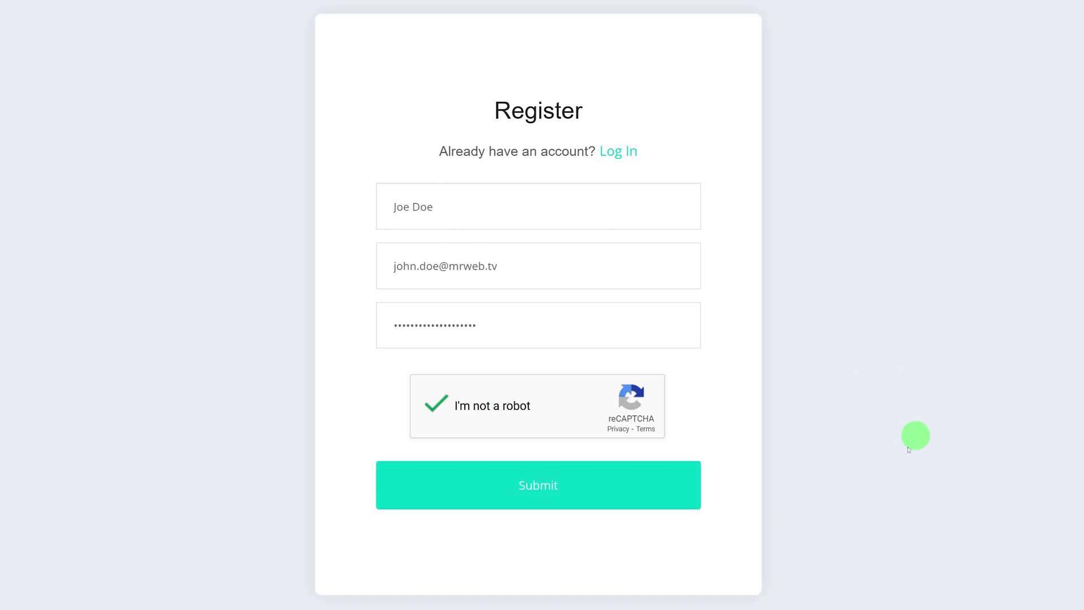
{"action": "left_click", "coordinate": [620, 488]}
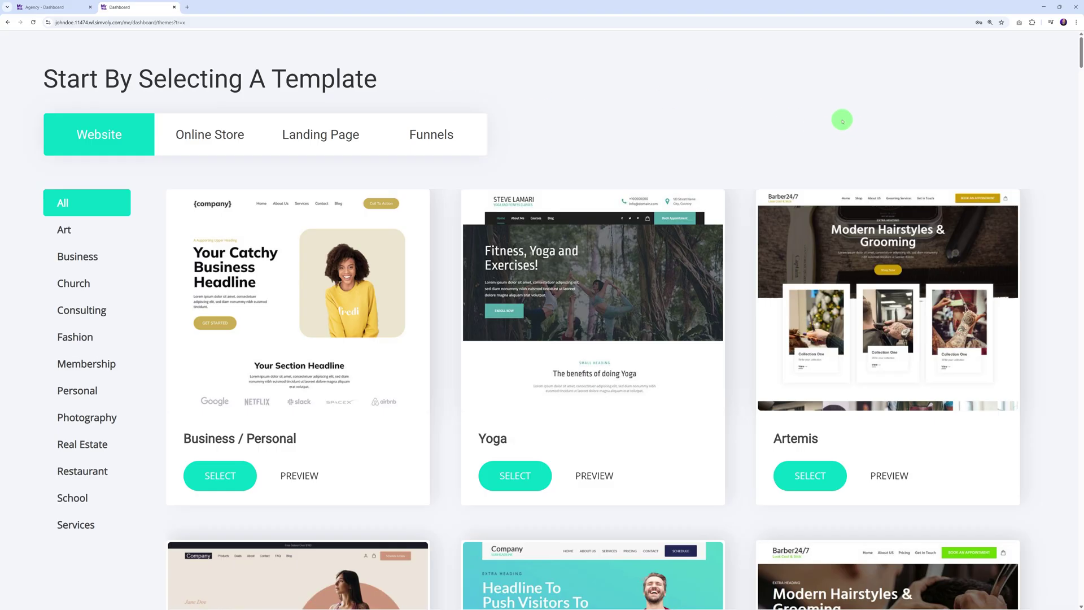
Browse the Online Store, Landing Page and Funnels templates, then return to Websites
{"action": "left_click", "coordinate": [182, 141]}
{"action": "left_click", "coordinate": [301, 134]}
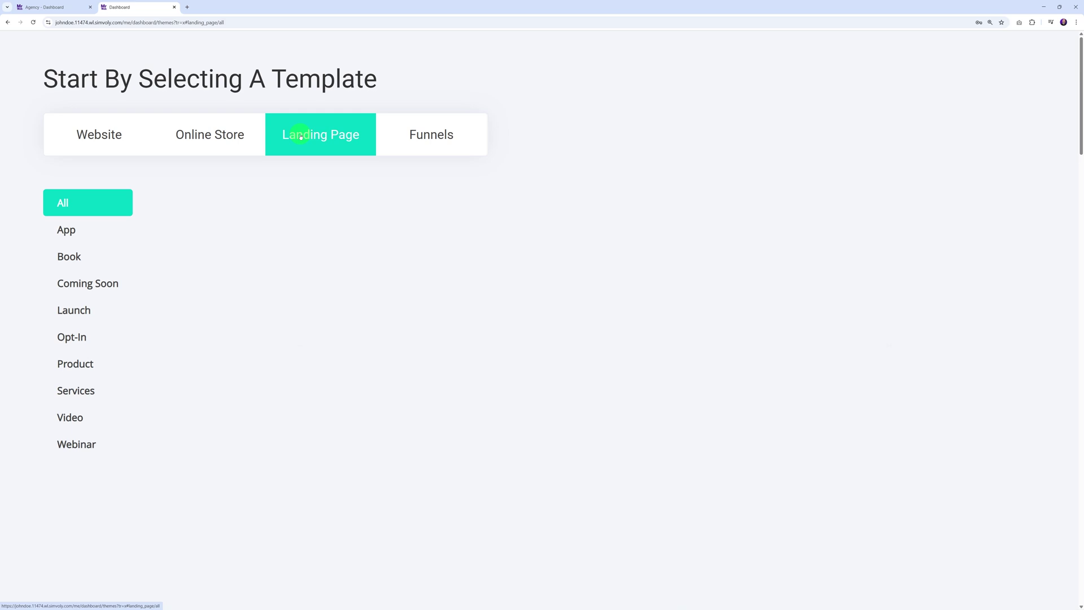
{"action": "left_click", "coordinate": [425, 141]}
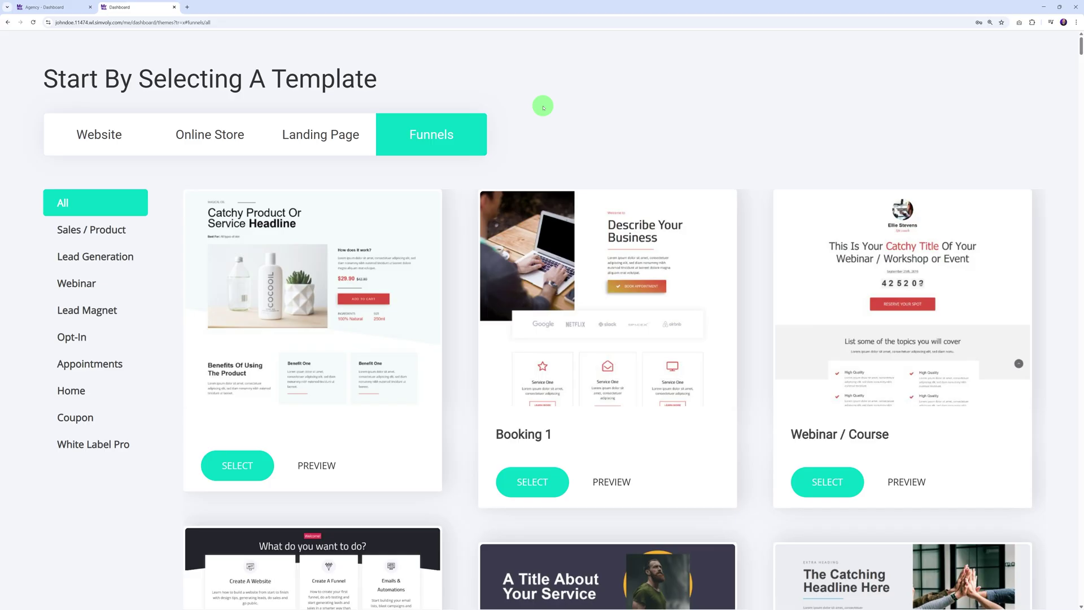
{"action": "left_click", "coordinate": [103, 134]}
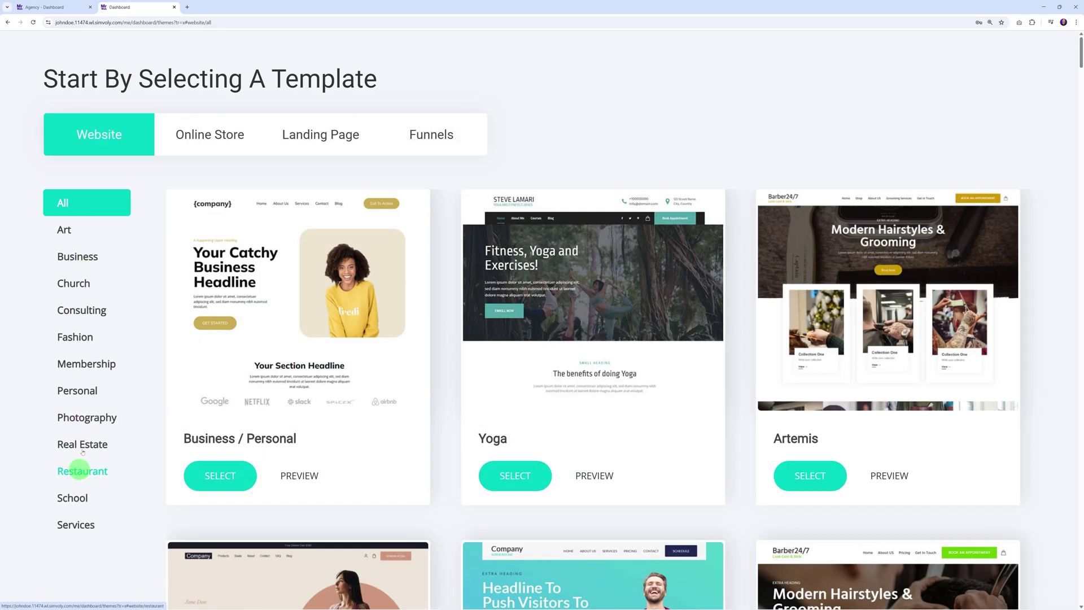
{"action": "scroll", "coordinate": [145, 387], "scroll_direction": "down", "scroll_amount": 2}
{"action": "scroll", "coordinate": [145, 407], "scroll_direction": "down", "scroll_amount": 2}
{"action": "scroll", "coordinate": [131, 410], "scroll_direction": "down", "scroll_amount": 2}
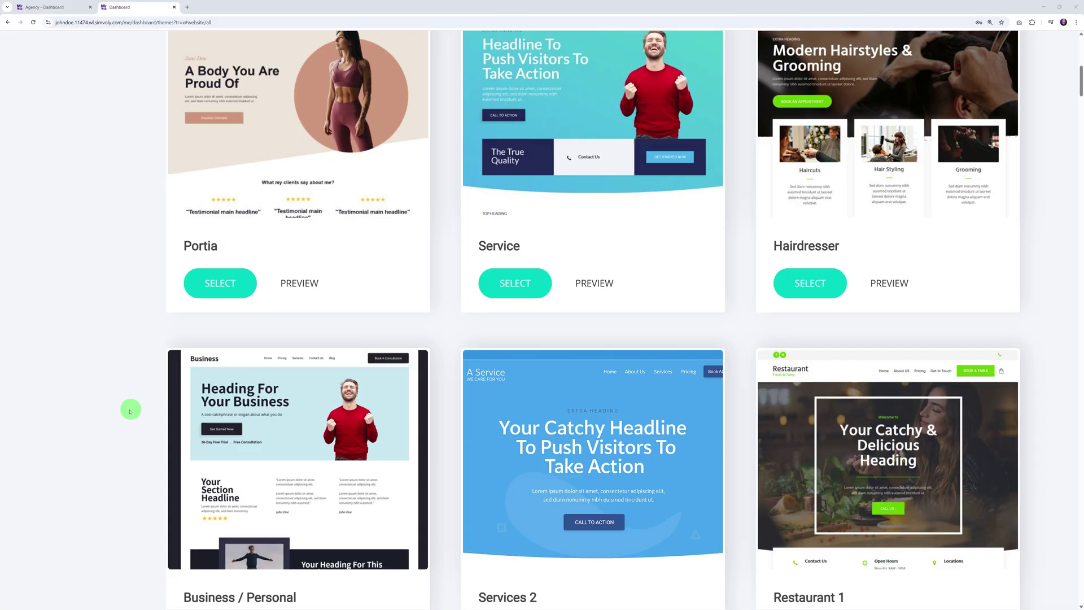
{"action": "scroll", "coordinate": [131, 411], "scroll_direction": "down", "scroll_amount": 3}
{"action": "scroll", "coordinate": [129, 411], "scroll_direction": "down", "scroll_amount": 1}
{"action": "scroll", "coordinate": [125, 412], "scroll_direction": "down", "scroll_amount": 2}
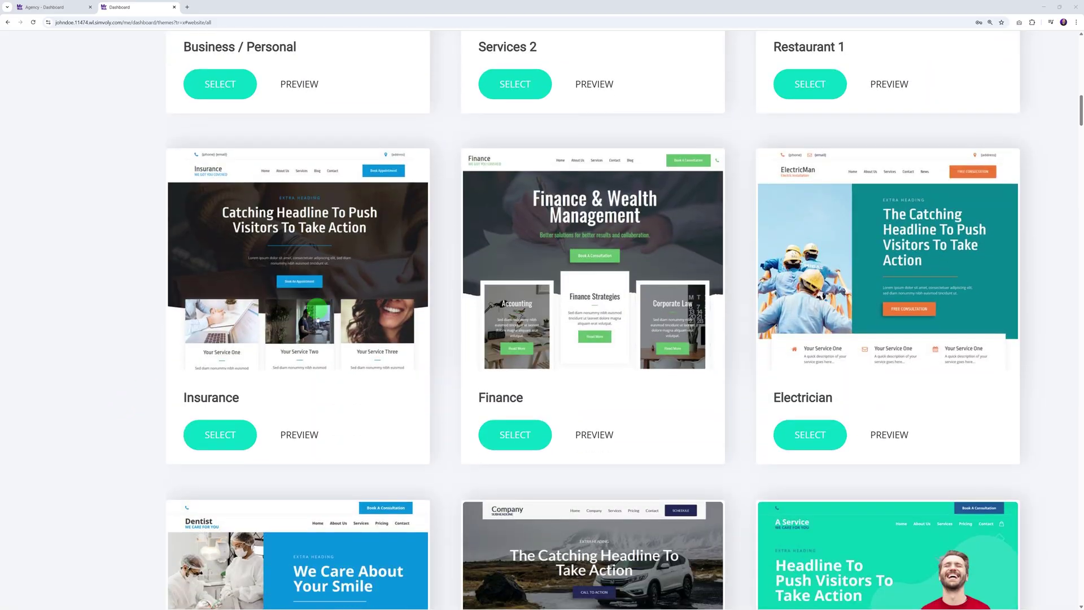
Preview the Insurance theme at tablet, phone and desktop widths, then start a site from it
{"action": "left_click", "coordinate": [299, 435]}
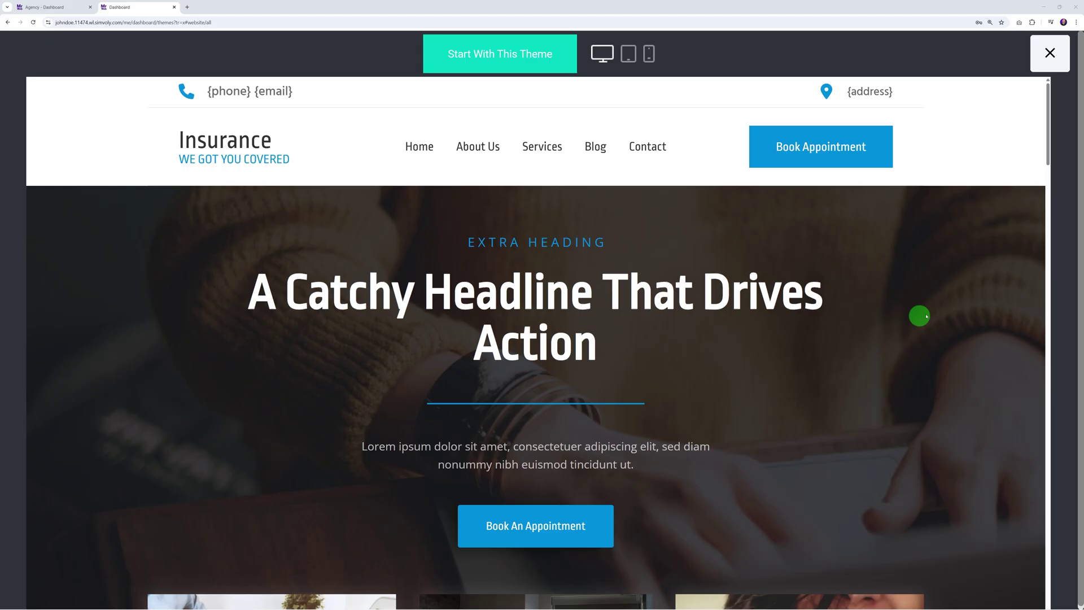
{"action": "scroll", "coordinate": [983, 306], "scroll_direction": "down", "scroll_amount": 3}
{"action": "scroll", "coordinate": [983, 306], "scroll_direction": "down", "scroll_amount": 3}
{"action": "scroll", "coordinate": [985, 308], "scroll_direction": "down", "scroll_amount": 2}
{"action": "scroll", "coordinate": [985, 310], "scroll_direction": "down", "scroll_amount": 5}
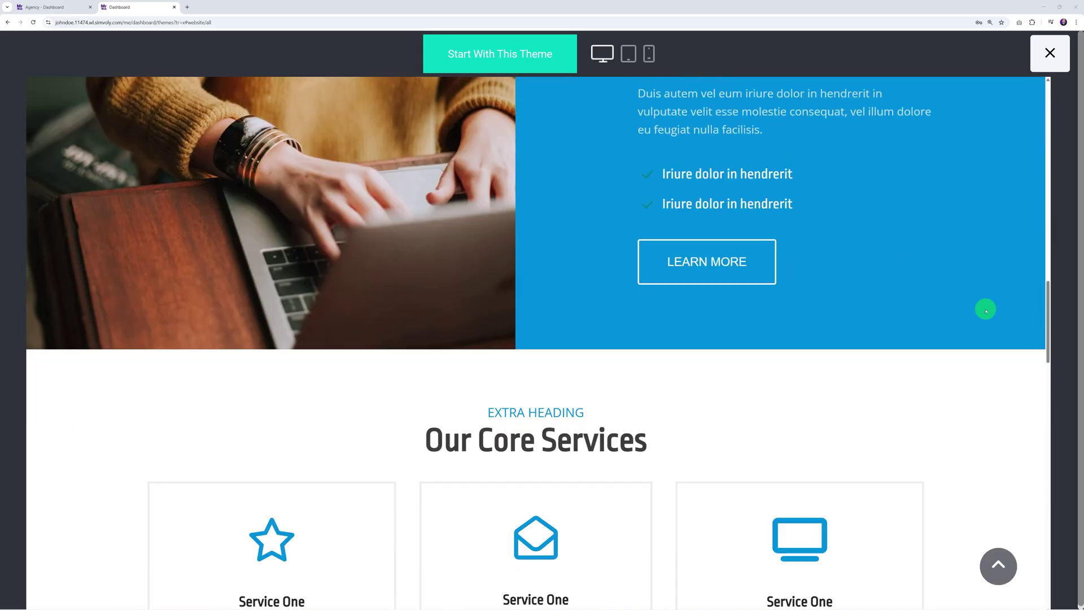
{"action": "scroll", "coordinate": [986, 310], "scroll_direction": "up", "scroll_amount": 15}
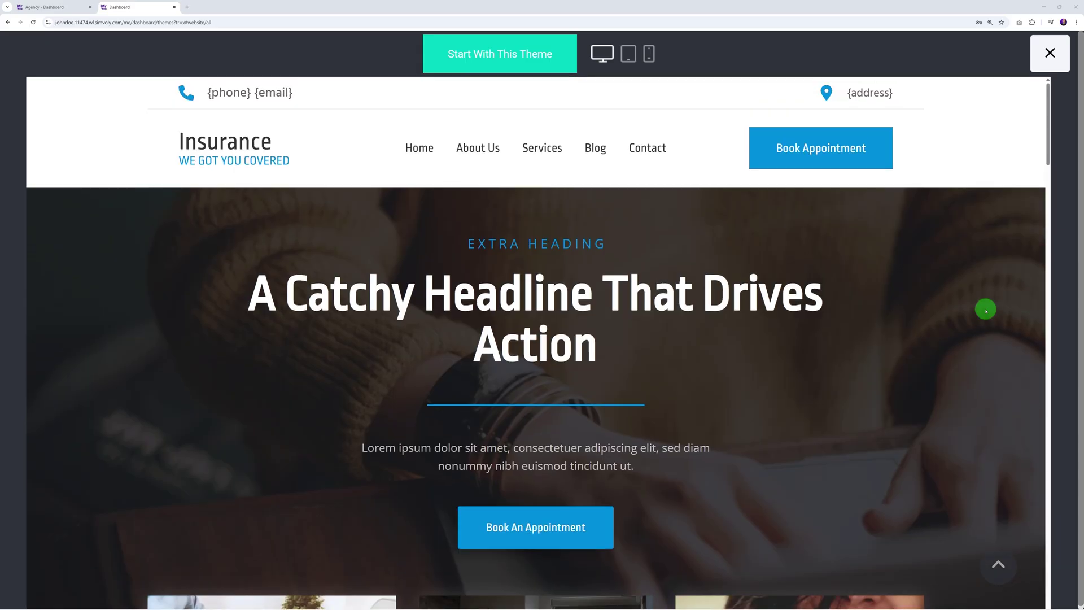
{"action": "left_click", "coordinate": [628, 55]}
{"action": "left_click", "coordinate": [648, 53]}
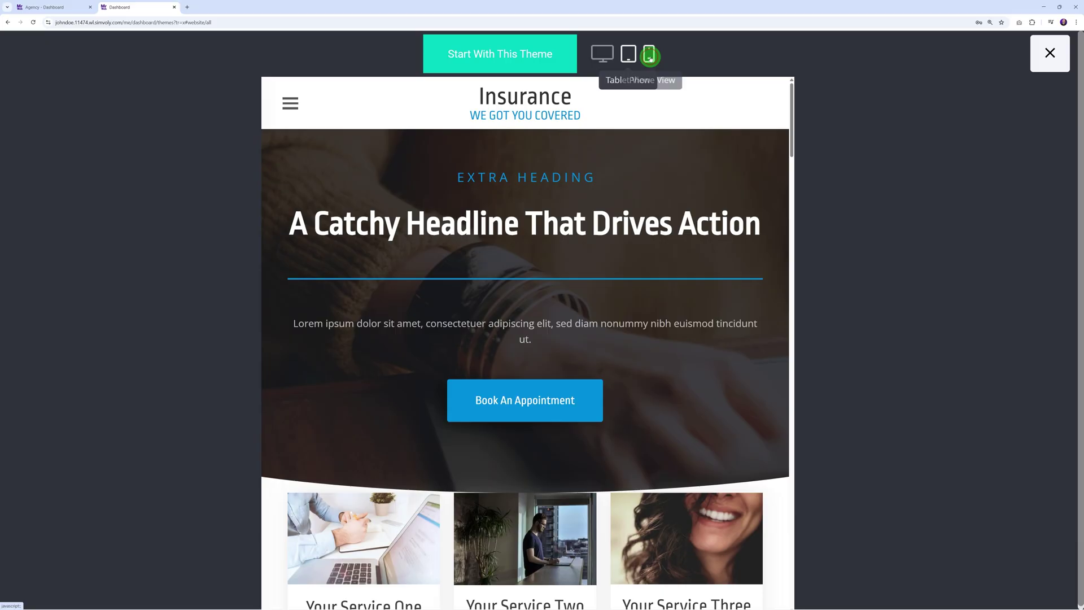
{"action": "left_click", "coordinate": [604, 53]}
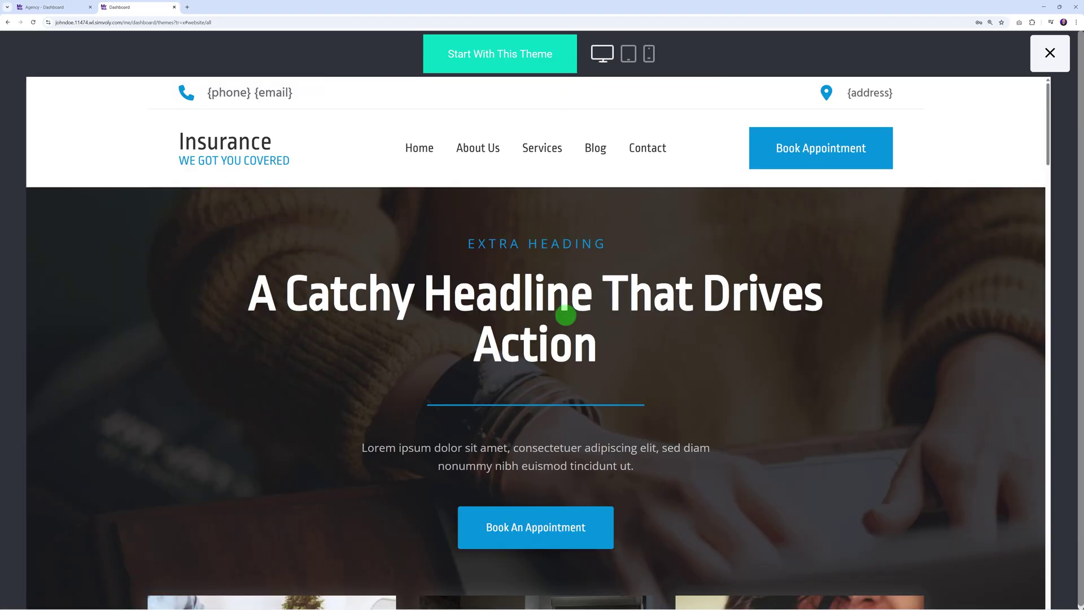
{"action": "left_click", "coordinate": [506, 59]}
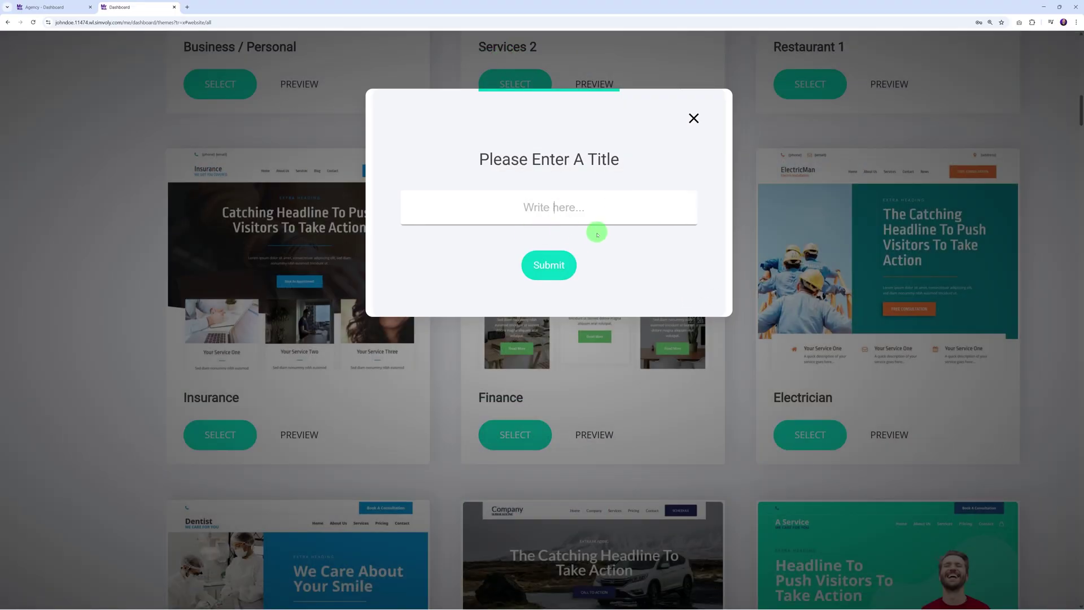
{"action": "type", "text": "ABC Insurance Co."}
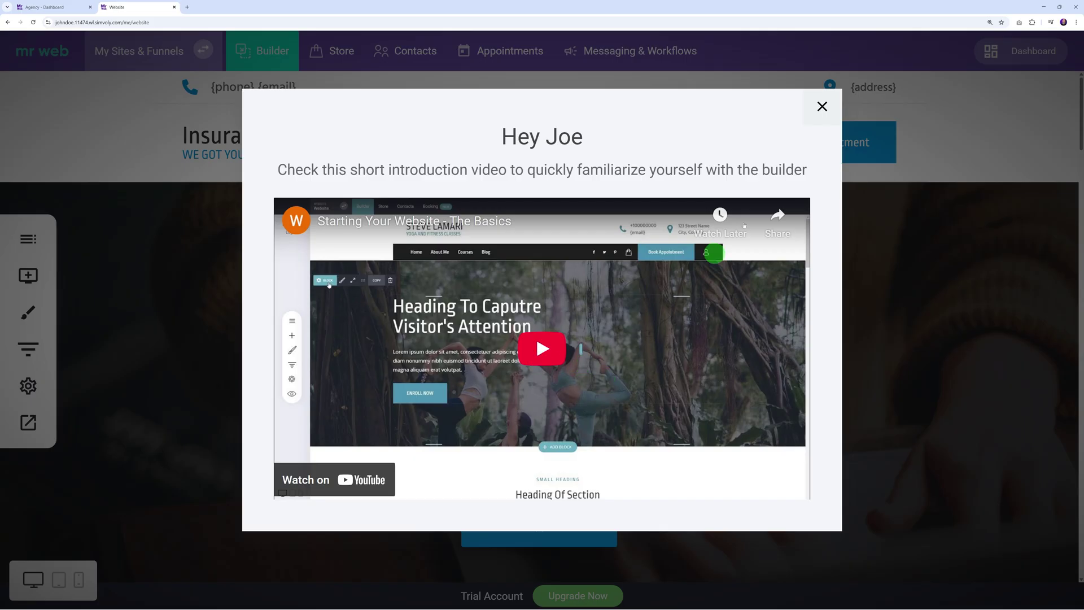
Add extra space above the hero's separator line in the Insurance site
{"action": "left_click", "coordinate": [822, 109]}
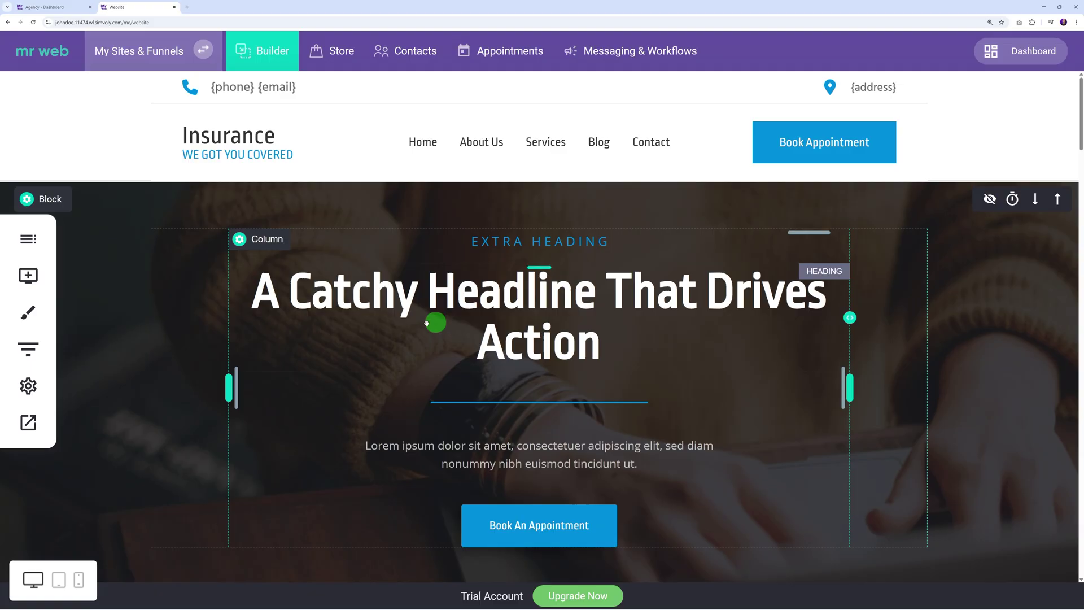
{"action": "scroll", "coordinate": [884, 375], "scroll_direction": "down", "scroll_amount": 2}
{"action": "scroll", "coordinate": [895, 382], "scroll_direction": "down", "scroll_amount": 2}
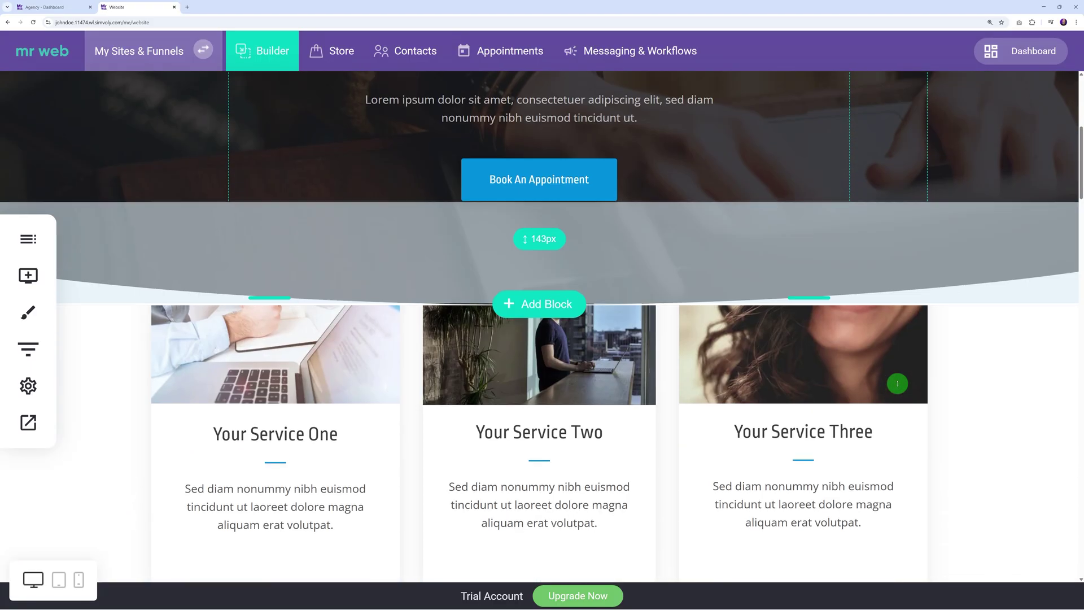
{"action": "scroll", "coordinate": [895, 382], "scroll_direction": "down", "scroll_amount": 2}
{"action": "scroll", "coordinate": [897, 383], "scroll_direction": "down", "scroll_amount": 2}
{"action": "scroll", "coordinate": [903, 391], "scroll_direction": "down", "scroll_amount": 1}
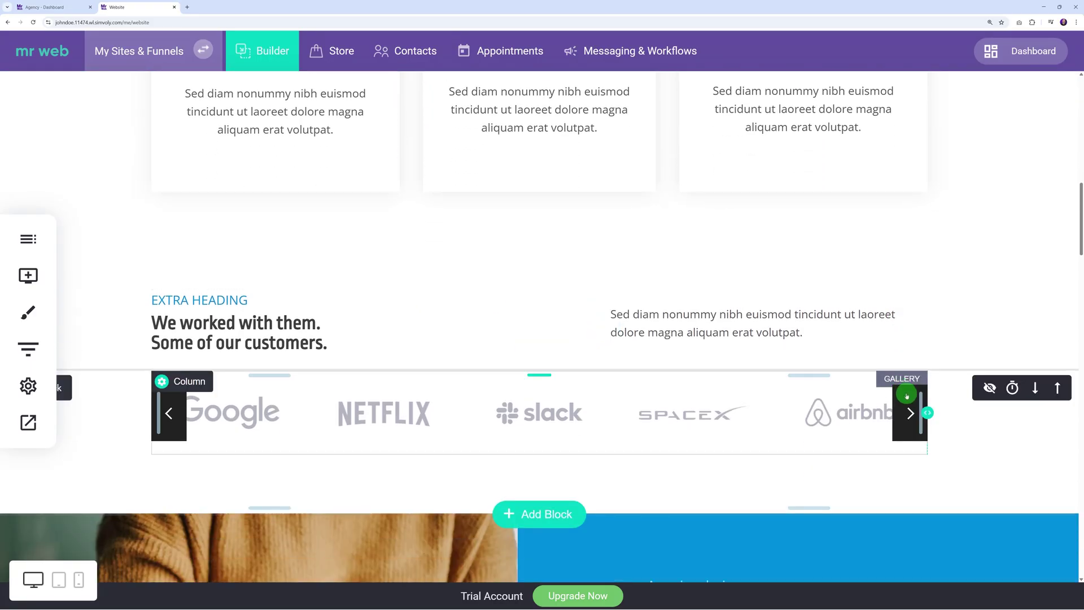
{"action": "scroll", "coordinate": [907, 395], "scroll_direction": "down", "scroll_amount": 1}
{"action": "scroll", "coordinate": [906, 394], "scroll_direction": "down", "scroll_amount": 3}
{"action": "scroll", "coordinate": [907, 394], "scroll_direction": "down", "scroll_amount": 2}
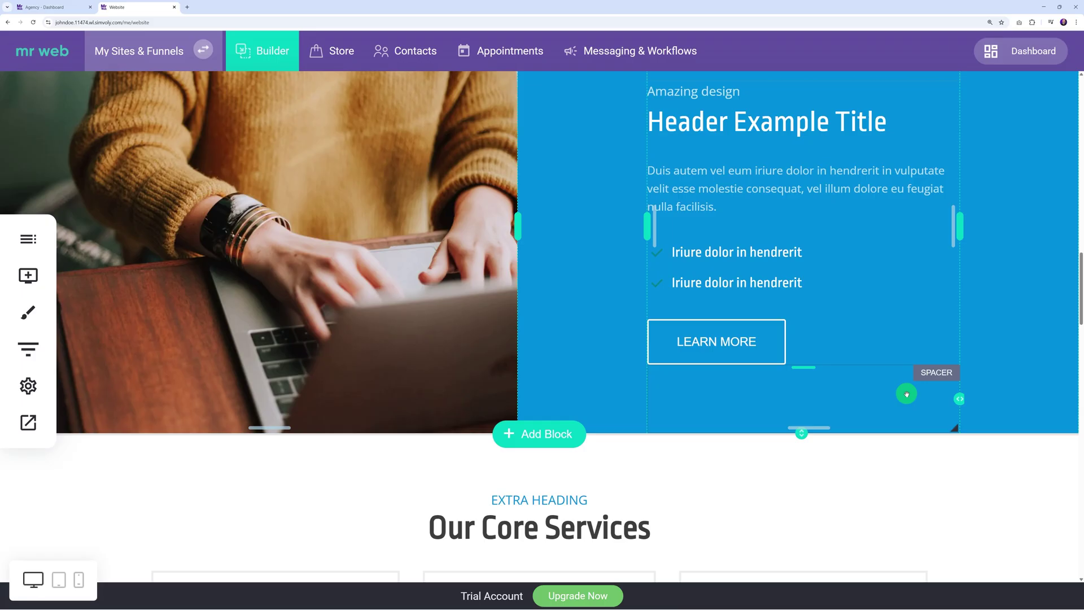
{"action": "scroll", "coordinate": [907, 393], "scroll_direction": "down", "scroll_amount": 1}
{"action": "scroll", "coordinate": [906, 395], "scroll_direction": "down", "scroll_amount": 2}
{"action": "key", "text": "Home"}
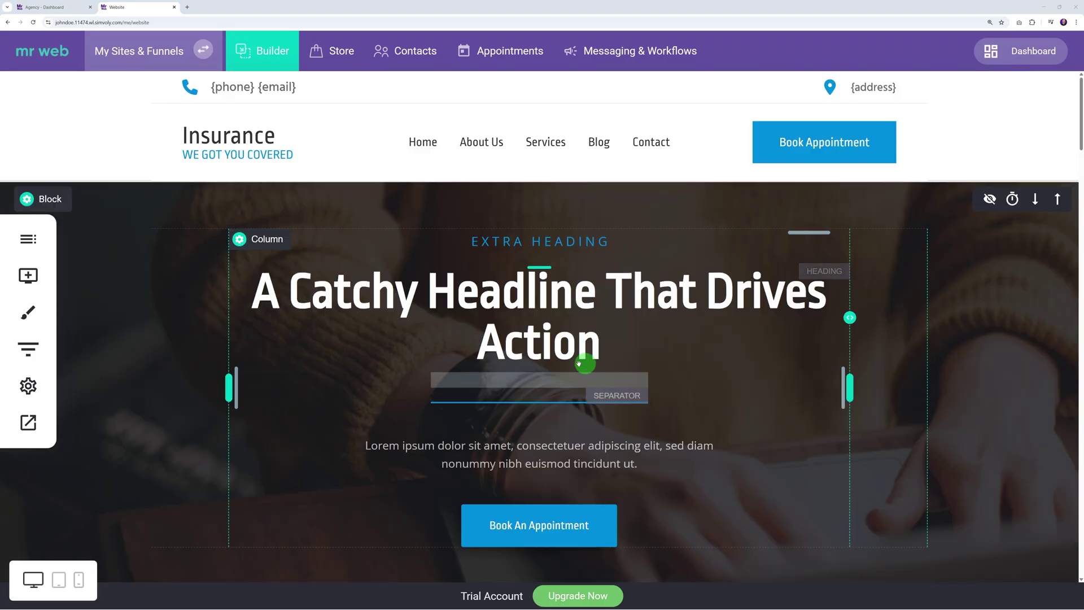
{"action": "mouse_move", "coordinate": [540, 400]}
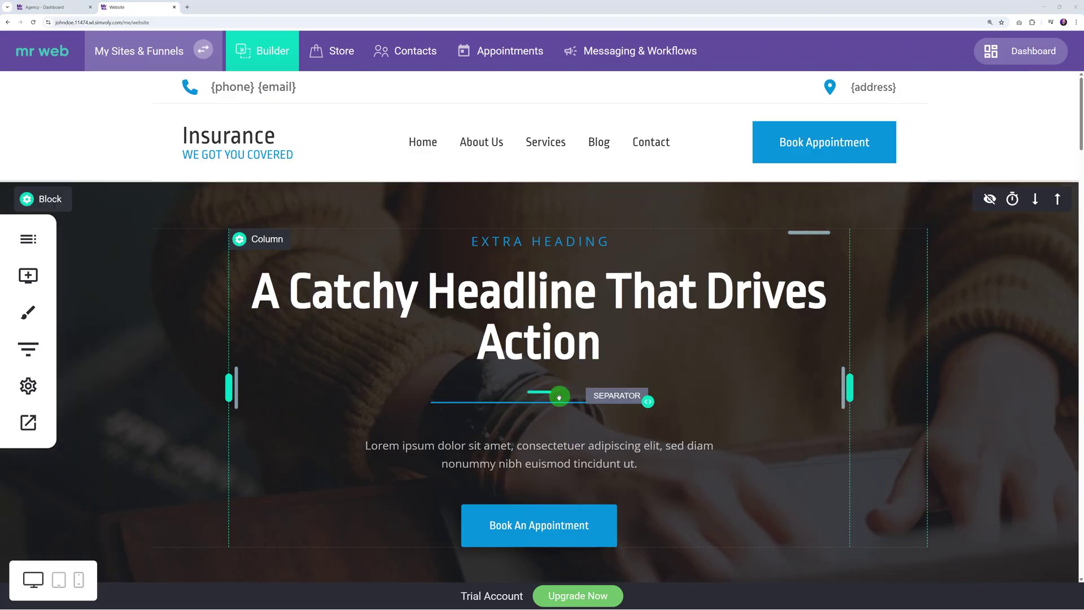
{"action": "left_click_drag", "start_coordinate": [540, 388], "coordinate": [539, 394]}
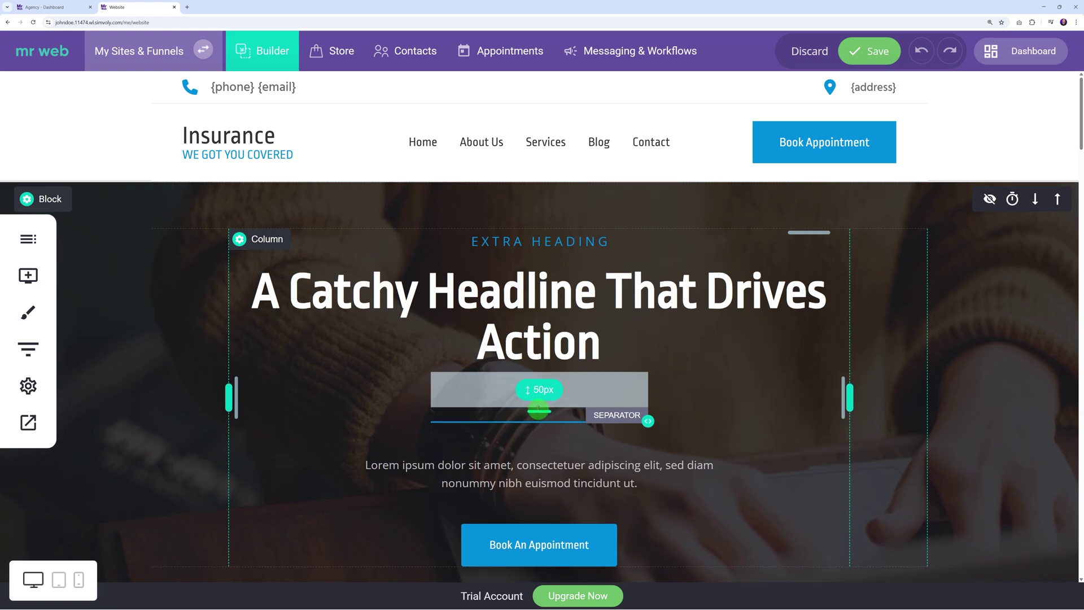
{"action": "left_click_drag", "start_coordinate": [540, 394], "coordinate": [540, 399]}
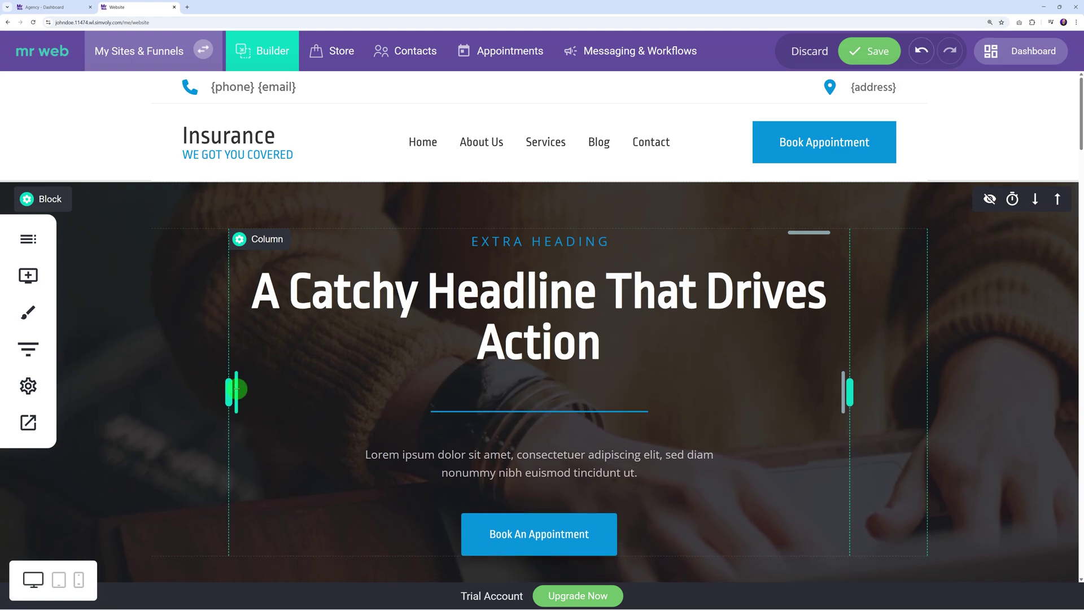
Adjust the hero column's padding and review the site's pages list
{"action": "mouse_move", "coordinate": [237, 390]}
{"action": "left_mouse_down"}
{"action": "mouse_move", "coordinate": [259, 390]}
{"action": "mouse_move", "coordinate": [237, 389]}
{"action": "left_mouse_up"}
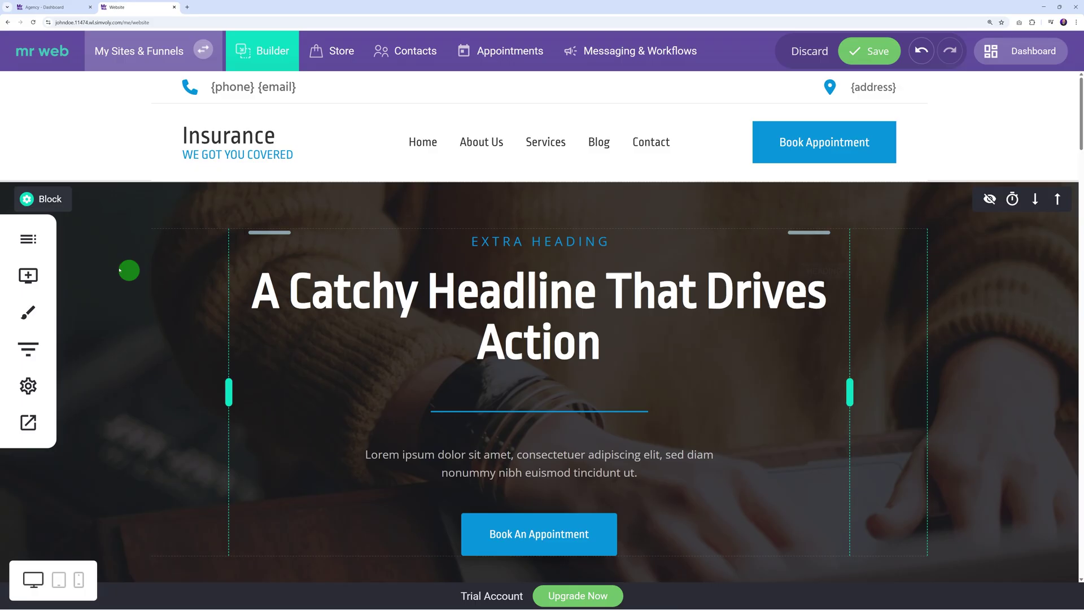
{"action": "left_click", "coordinate": [28, 239]}
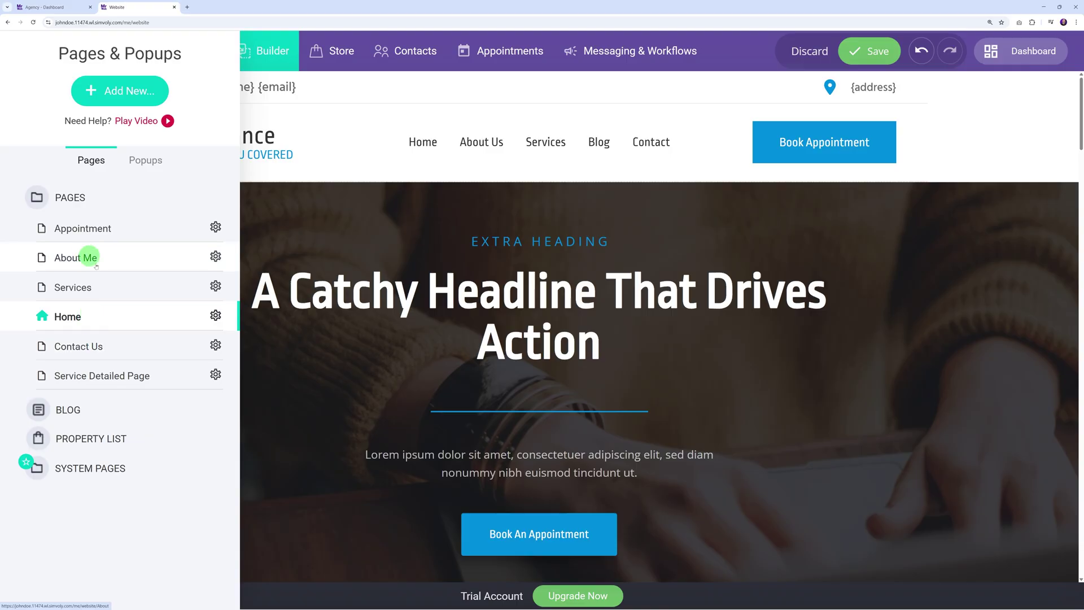
{"action": "left_click", "coordinate": [272, 349]}
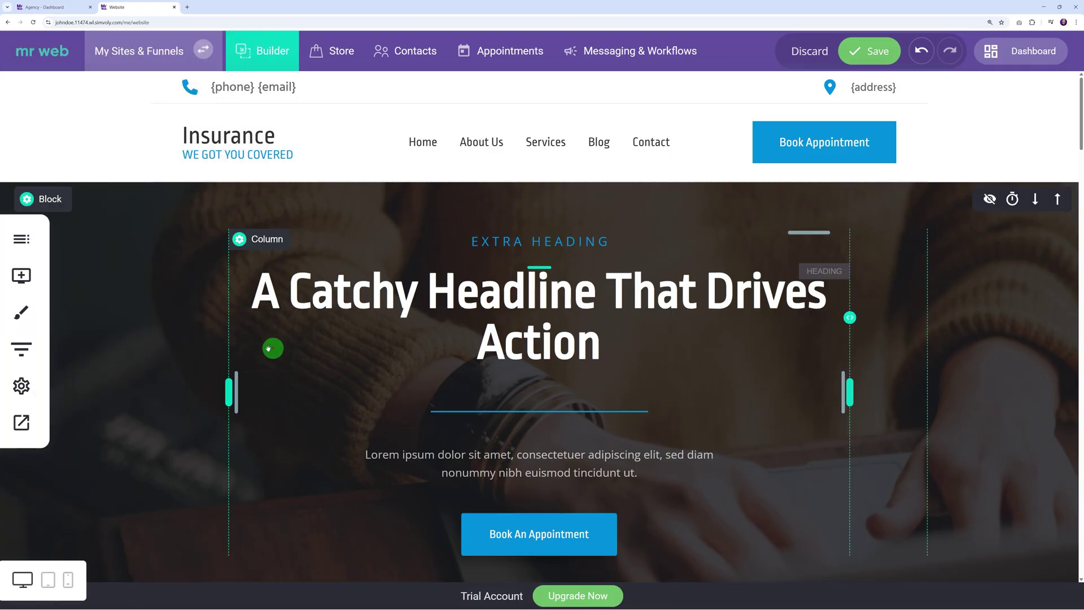
Browse the widget library's essentials, media, lead generation, sales and other categories without adding one
{"action": "left_click", "coordinate": [21, 276]}
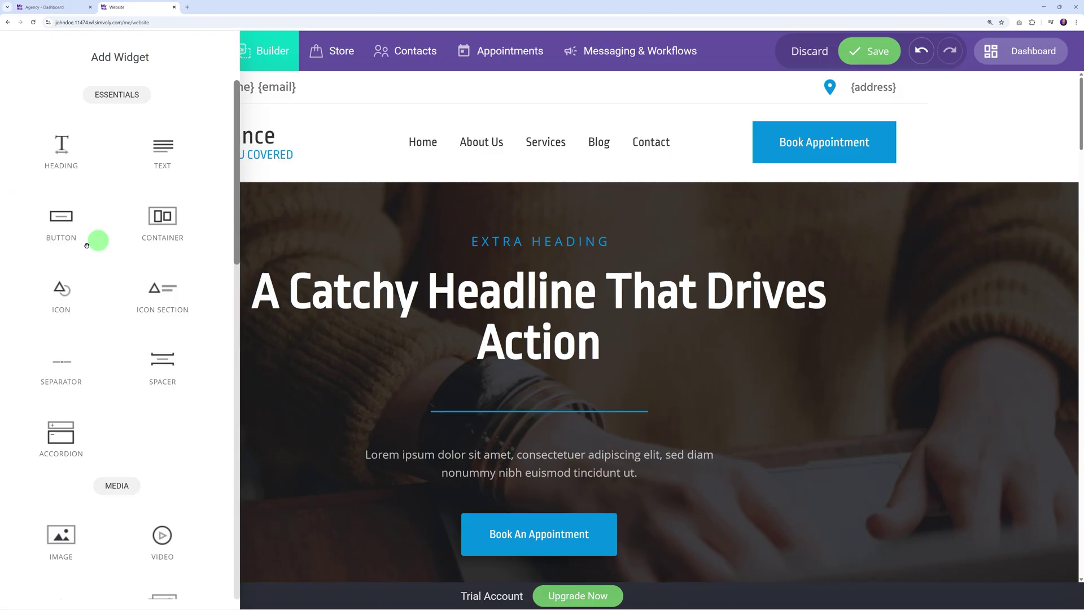
{"action": "scroll", "coordinate": [157, 263], "scroll_direction": "down", "scroll_amount": 3}
{"action": "scroll", "coordinate": [136, 221], "scroll_direction": "down", "scroll_amount": 2}
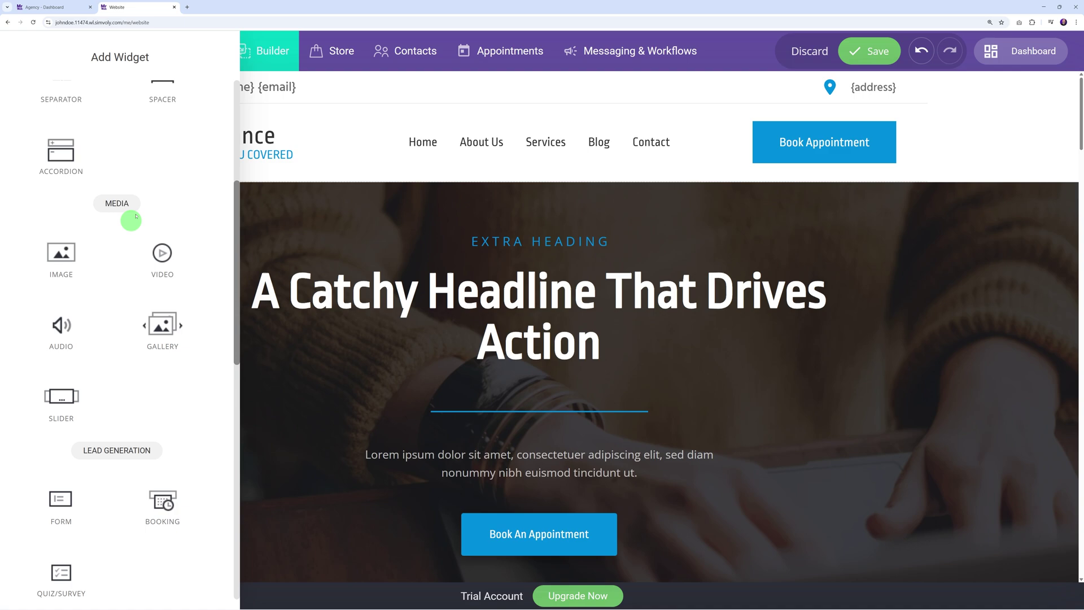
{"action": "scroll", "coordinate": [167, 242], "scroll_direction": "down", "scroll_amount": 1}
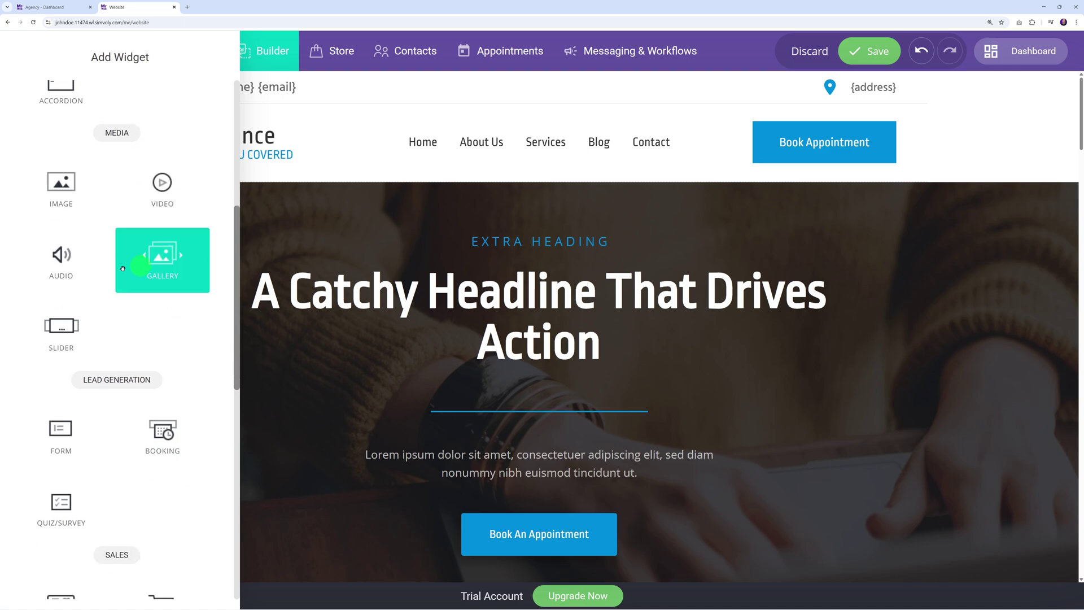
{"action": "scroll", "coordinate": [93, 258], "scroll_direction": "down", "scroll_amount": 1}
{"action": "scroll", "coordinate": [140, 317], "scroll_direction": "down", "scroll_amount": 1}
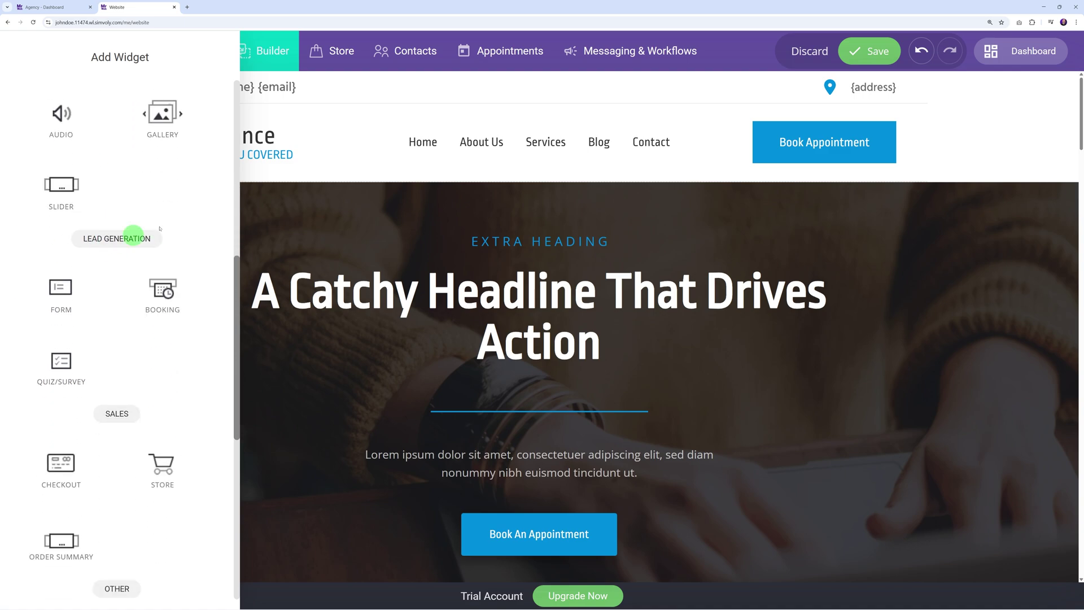
{"action": "scroll", "coordinate": [158, 233], "scroll_direction": "down", "scroll_amount": 2}
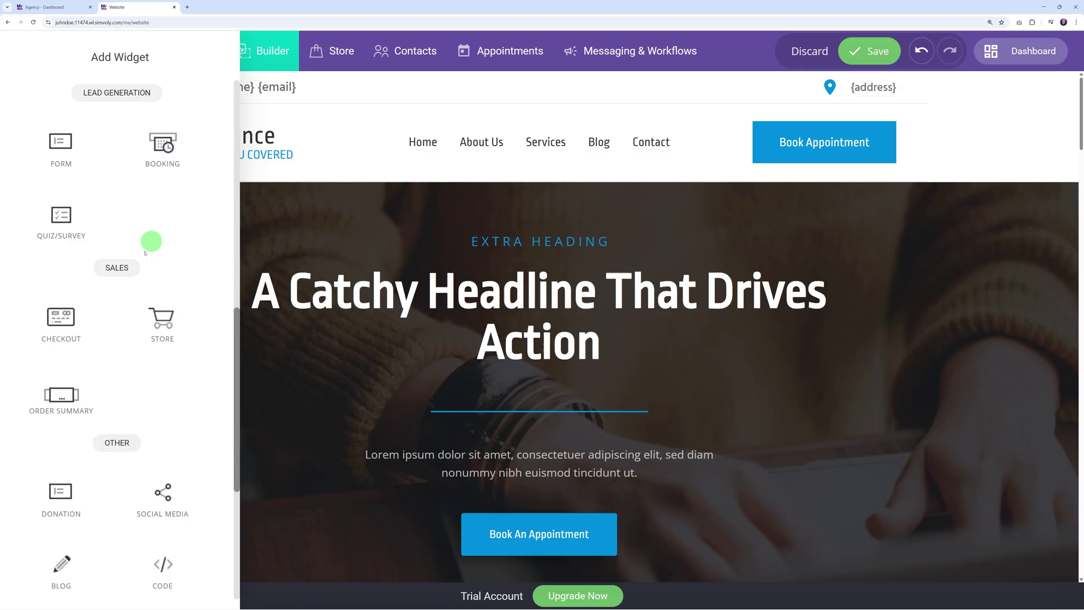
{"action": "scroll", "coordinate": [204, 215], "scroll_direction": "down", "scroll_amount": 2}
{"action": "scroll", "coordinate": [143, 269], "scroll_direction": "down", "scroll_amount": 1}
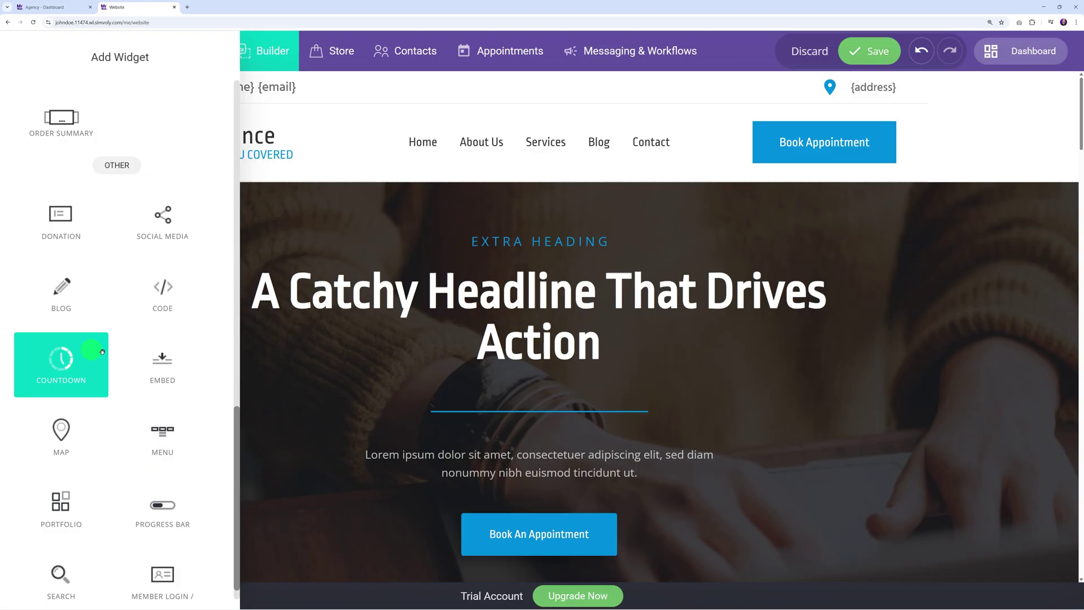
{"action": "scroll", "coordinate": [140, 418], "scroll_direction": "down", "scroll_amount": 1}
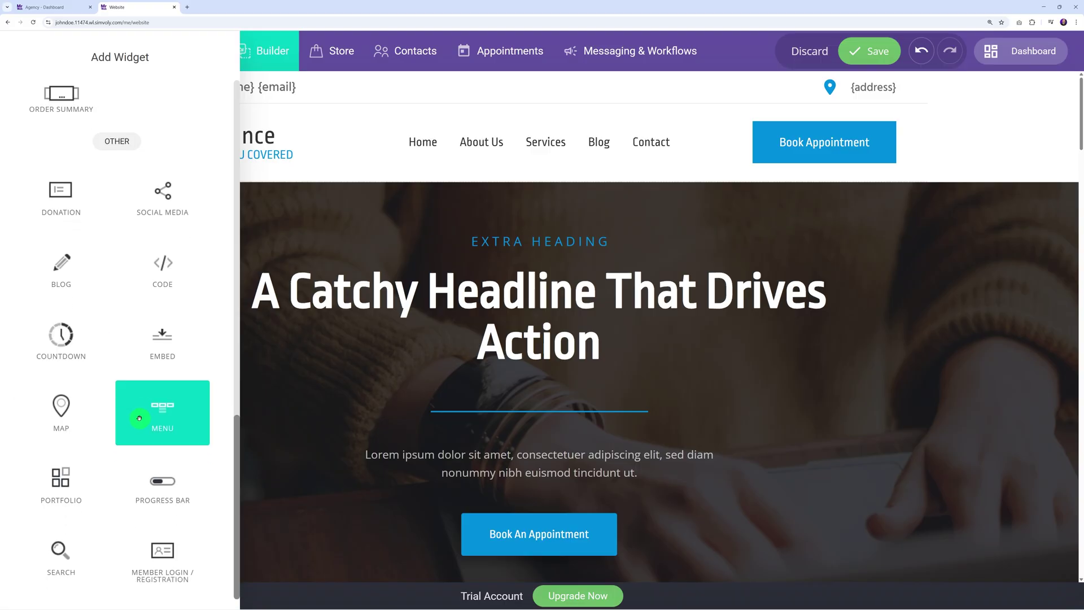
Close the widget list and switch to the mr web 'Build Your Funnel Today' site
{"action": "left_click", "coordinate": [359, 368]}
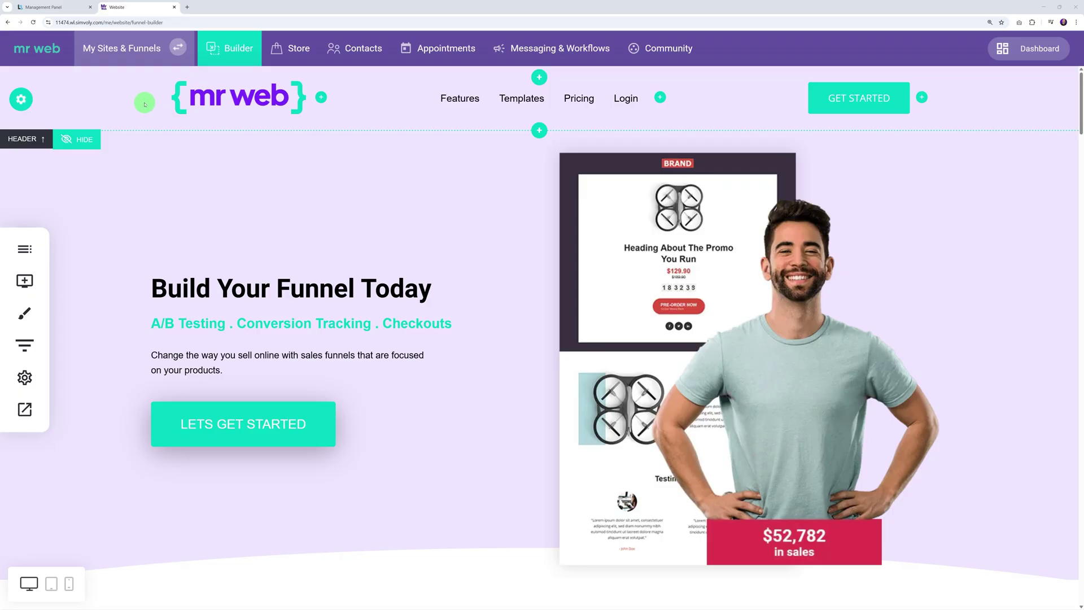
From the Funnels list, create and save a Sales / Product funnel named 'Test'
{"action": "left_click", "coordinate": [156, 51]}
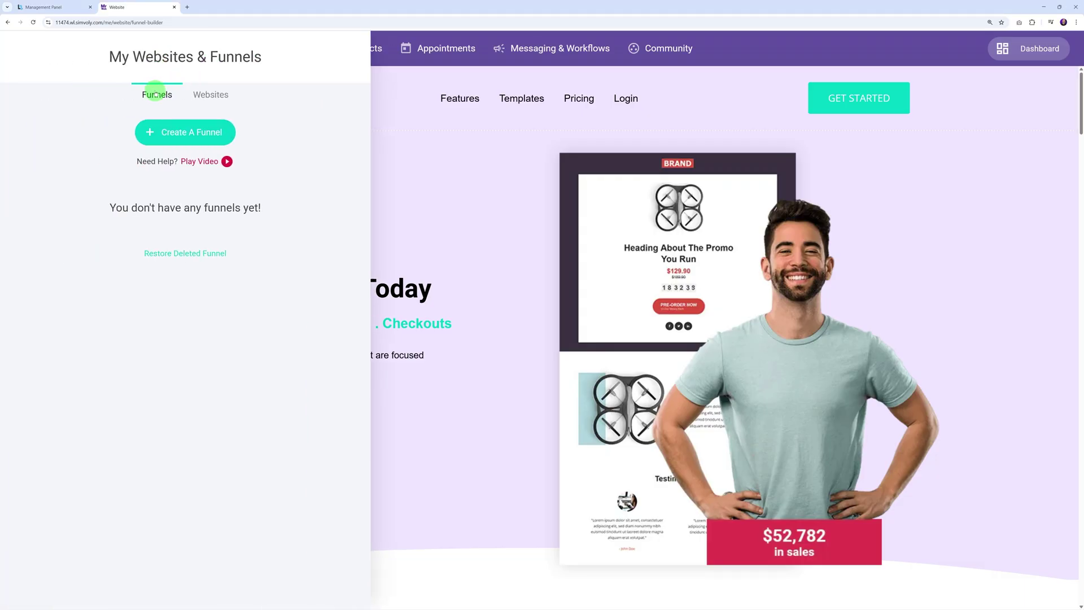
{"action": "left_click", "coordinate": [197, 96]}
{"action": "left_click", "coordinate": [164, 95]}
{"action": "left_click", "coordinate": [192, 134]}
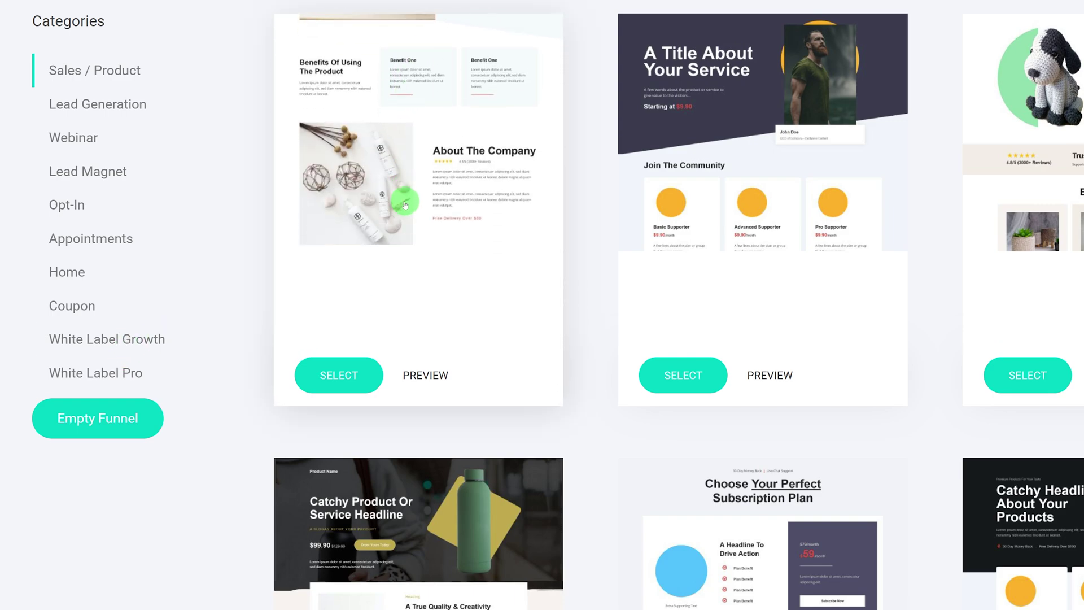
{"action": "left_click", "coordinate": [338, 376]}
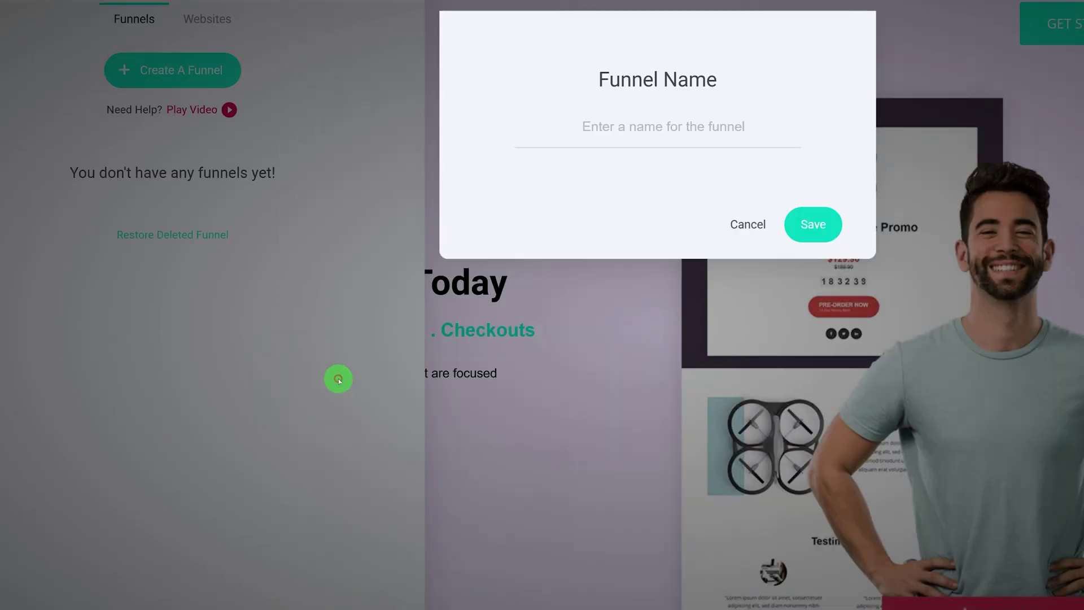
{"action": "left_click", "coordinate": [693, 134]}
{"action": "type", "text": "T"}
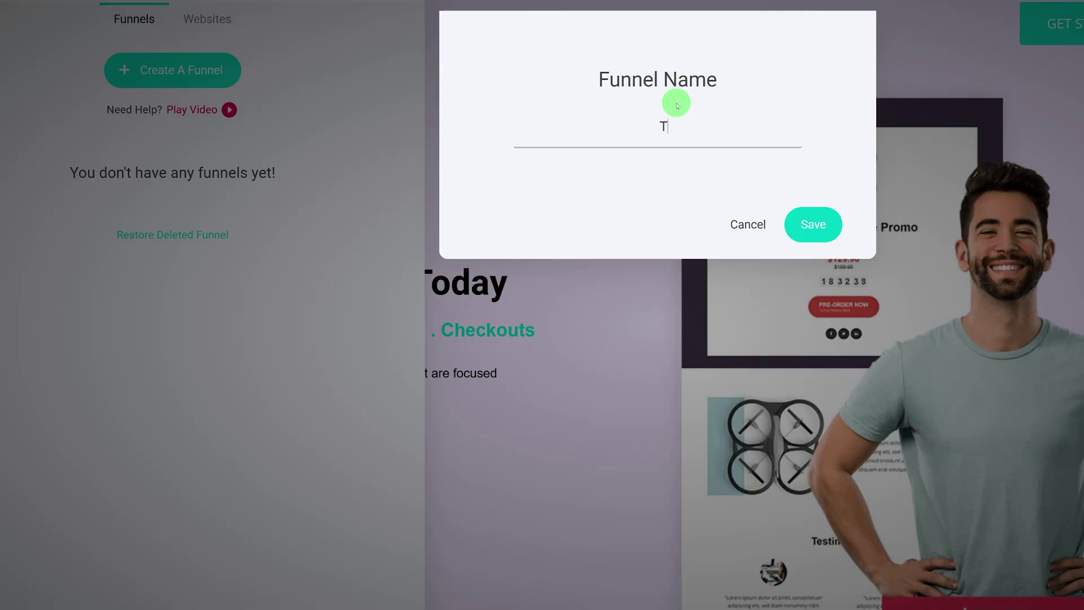
{"action": "type", "text": "est"}
{"action": "left_click", "coordinate": [813, 222]}
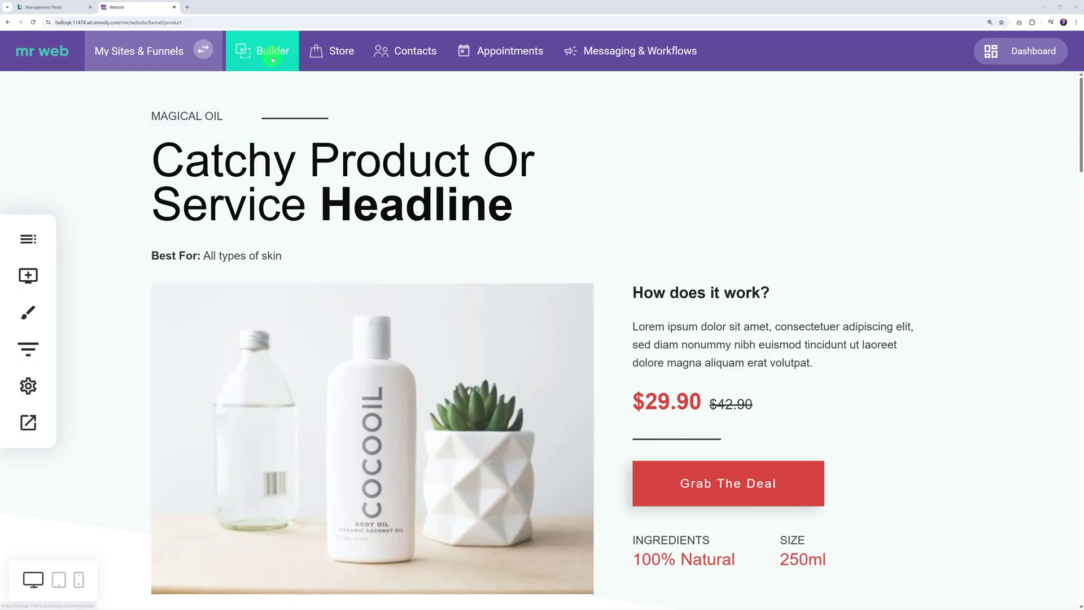
{"action": "scroll", "coordinate": [785, 373], "scroll_direction": "down", "scroll_amount": 2}
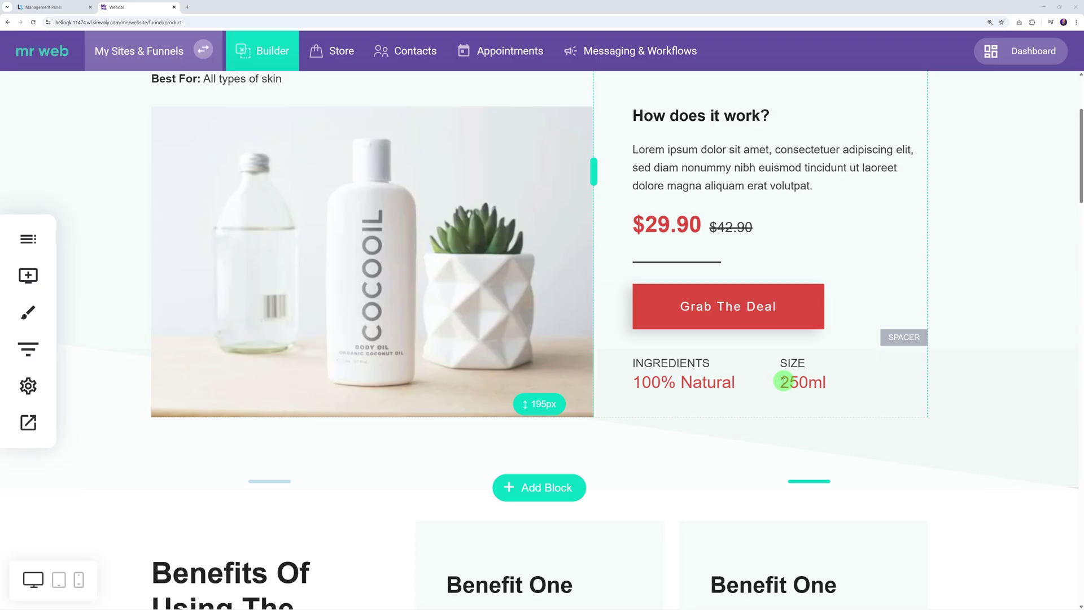
{"action": "scroll", "coordinate": [784, 382], "scroll_direction": "down", "scroll_amount": 1}
{"action": "scroll", "coordinate": [791, 465], "scroll_direction": "up", "scroll_amount": 3}
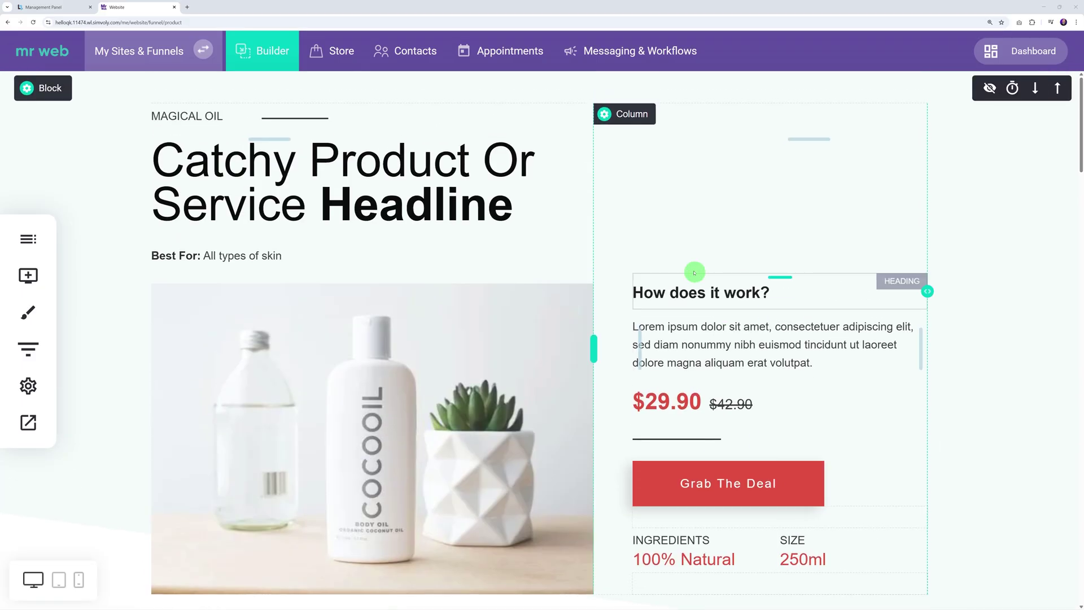
Inspect the Product step's page from the funnel overview
{"action": "left_click", "coordinate": [29, 349]}
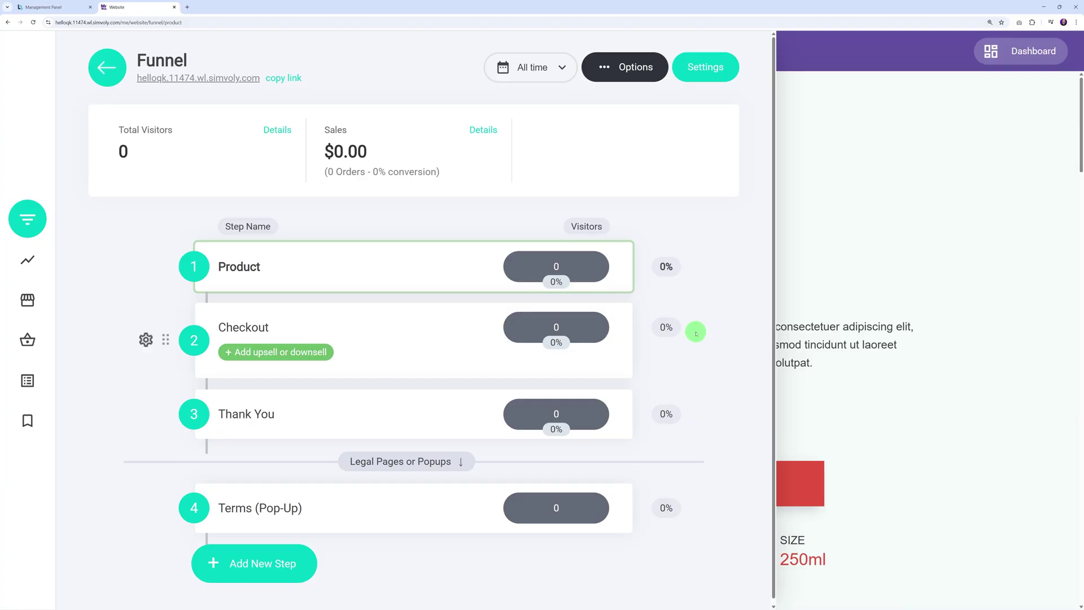
{"action": "left_click", "coordinate": [283, 268]}
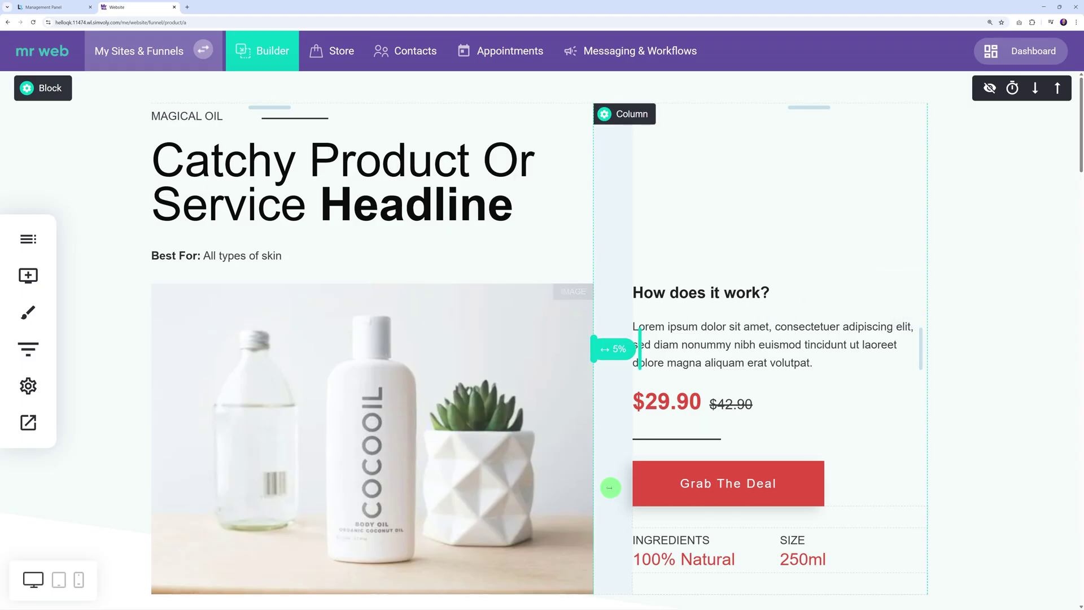
{"action": "left_click", "coordinate": [41, 354]}
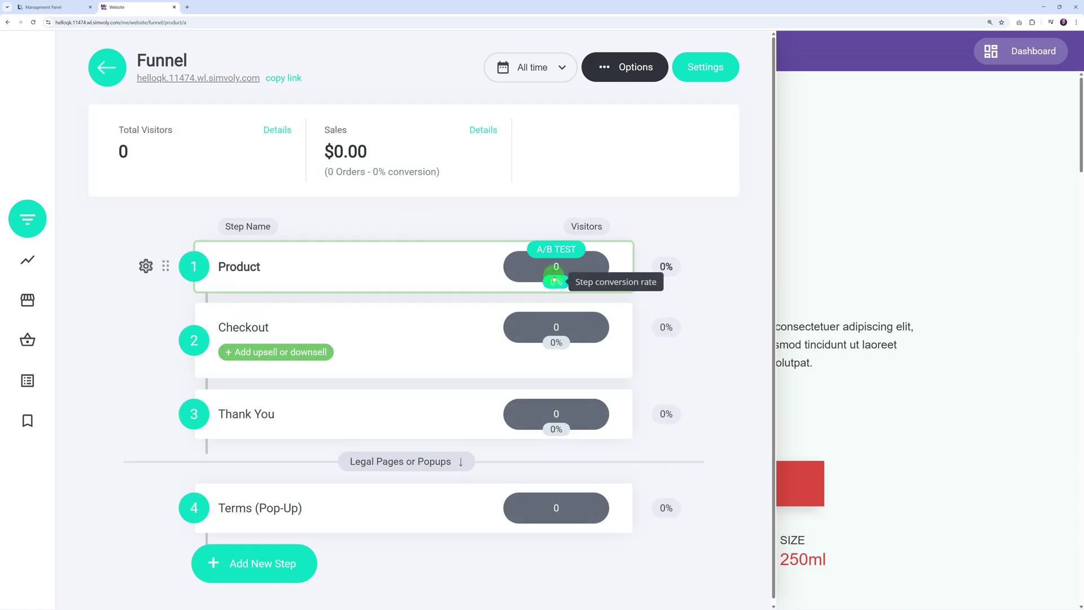
Add an A/B test with a duplicated page to the Product step, then edit Checkout
{"action": "left_click", "coordinate": [555, 248]}
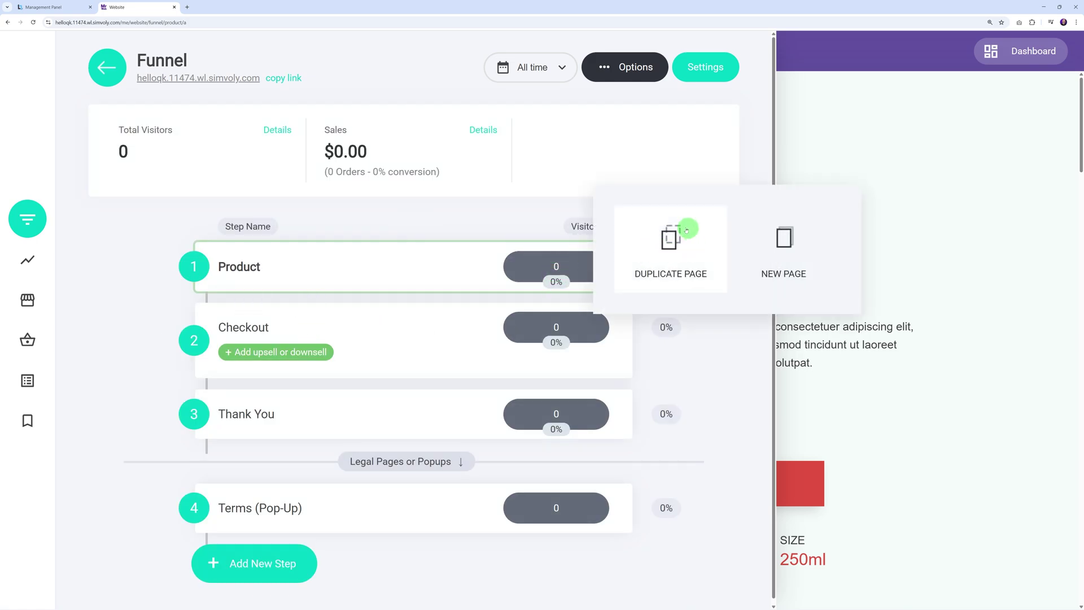
{"action": "left_click", "coordinate": [669, 243]}
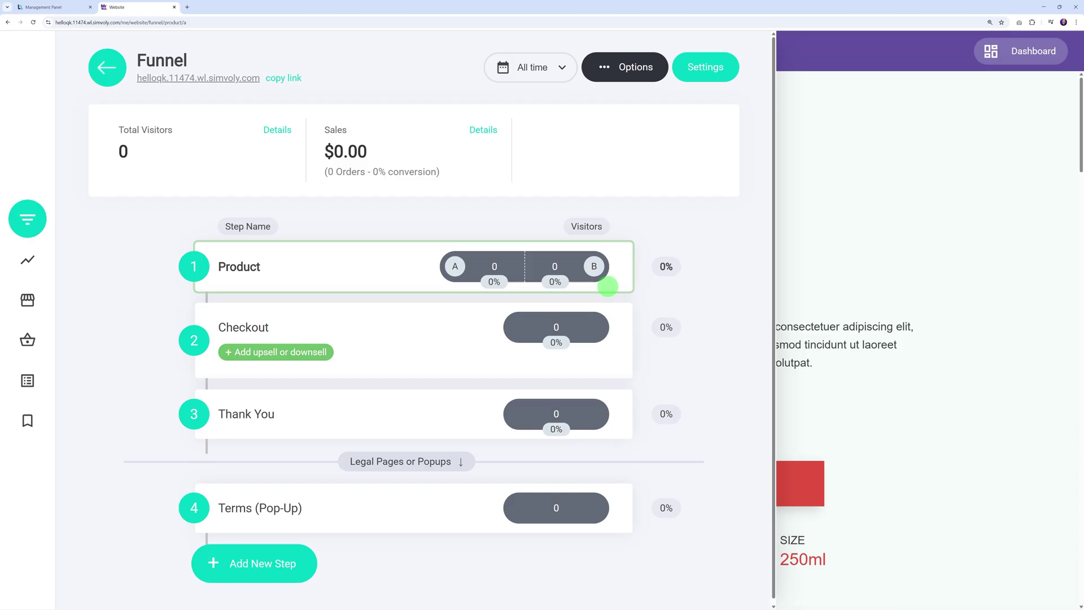
{"action": "left_click", "coordinate": [366, 319]}
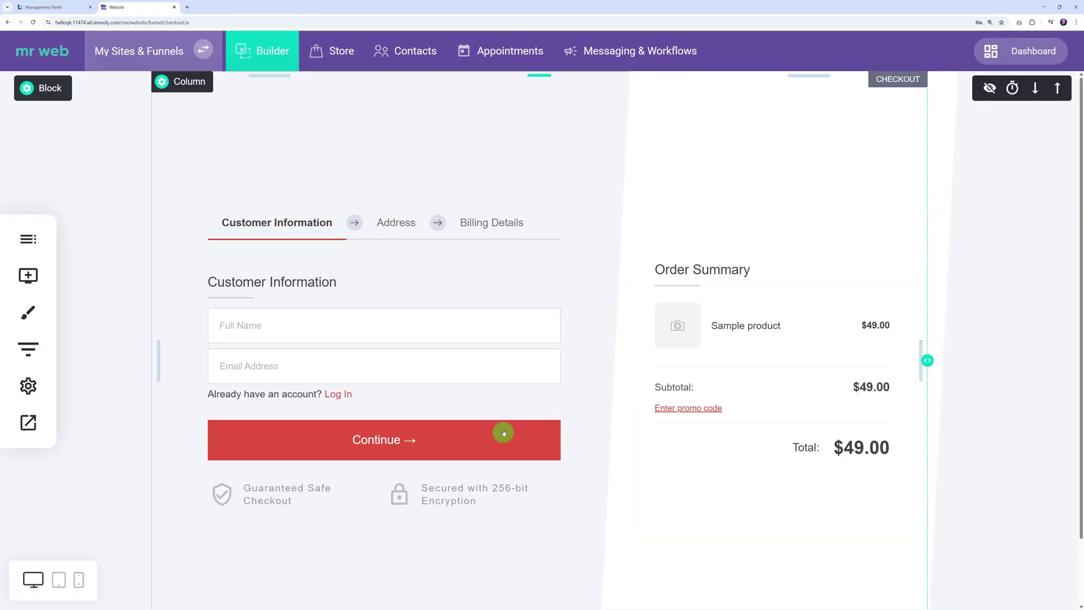
Add a popup upsell built from the bag template to the Checkout step
{"action": "left_click", "coordinate": [29, 347]}
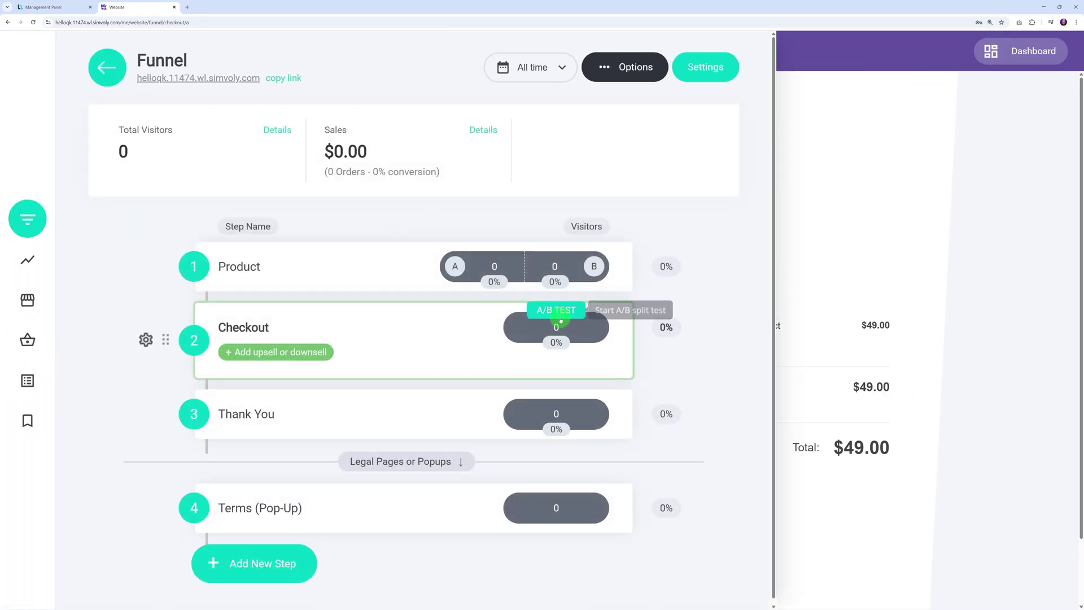
{"action": "left_click", "coordinate": [560, 316]}
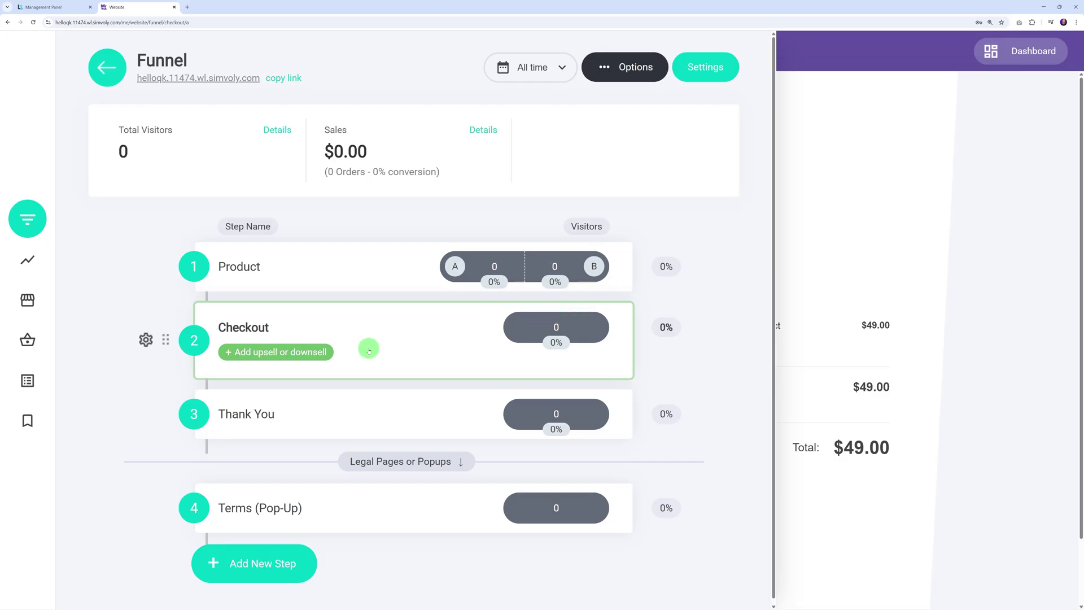
{"action": "left_click", "coordinate": [285, 353]}
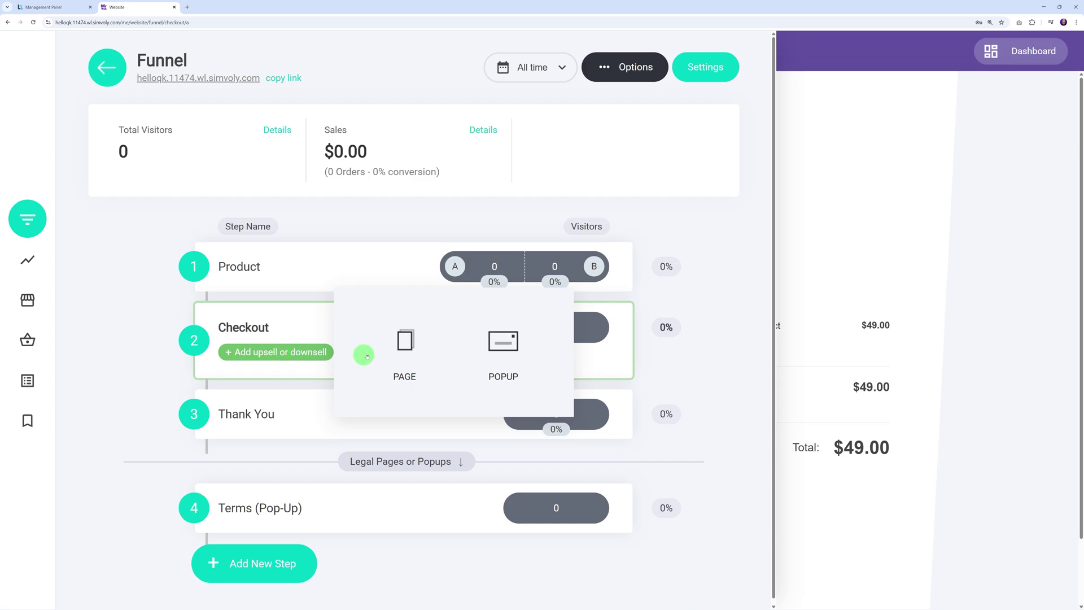
{"action": "left_click", "coordinate": [503, 344]}
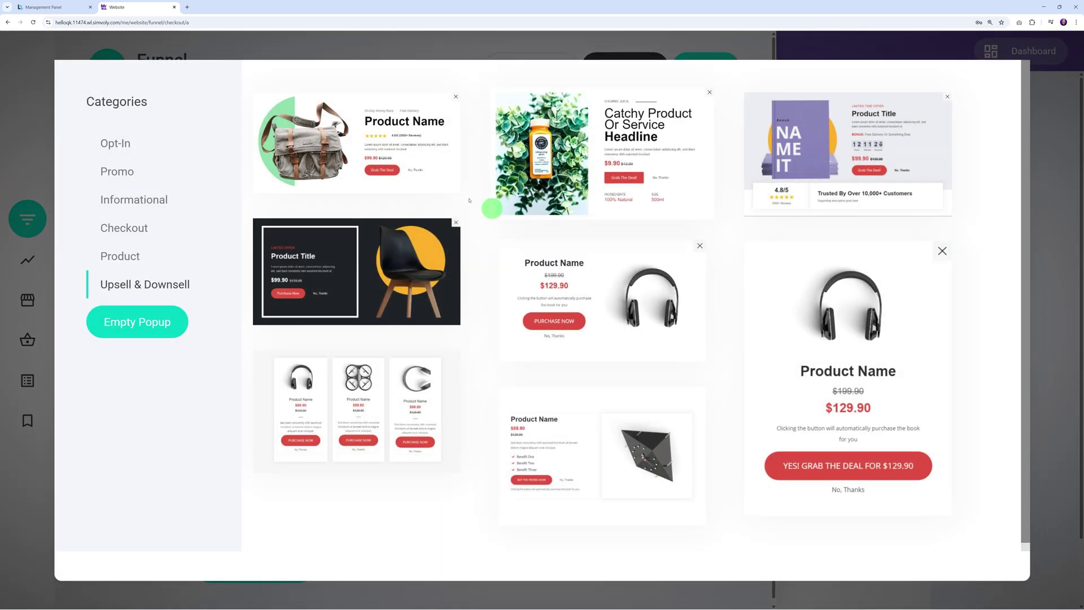
{"action": "left_click", "coordinate": [363, 151]}
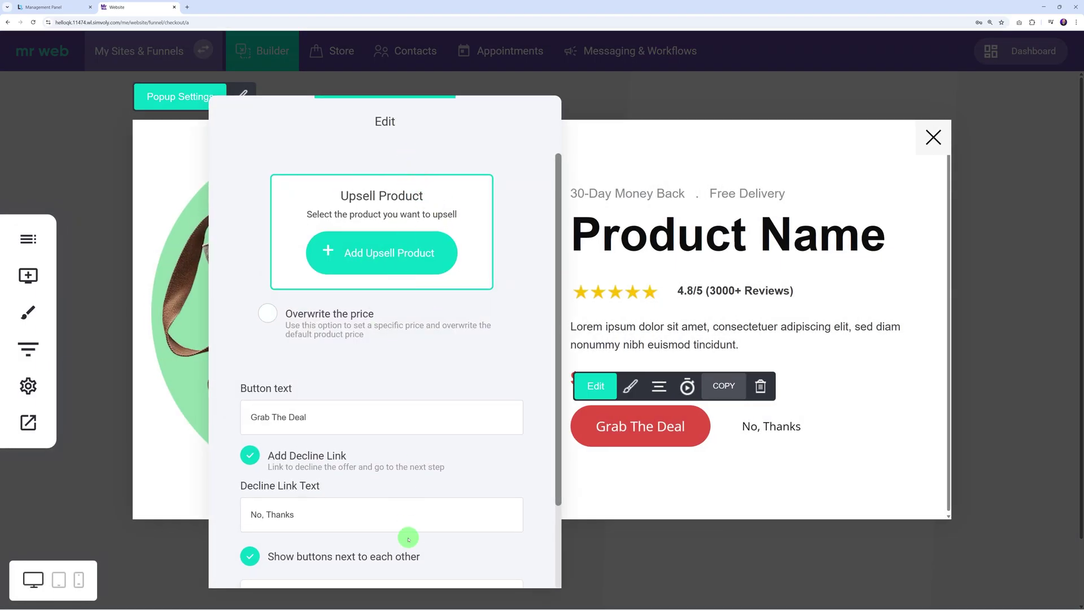
{"action": "left_click", "coordinate": [830, 164]}
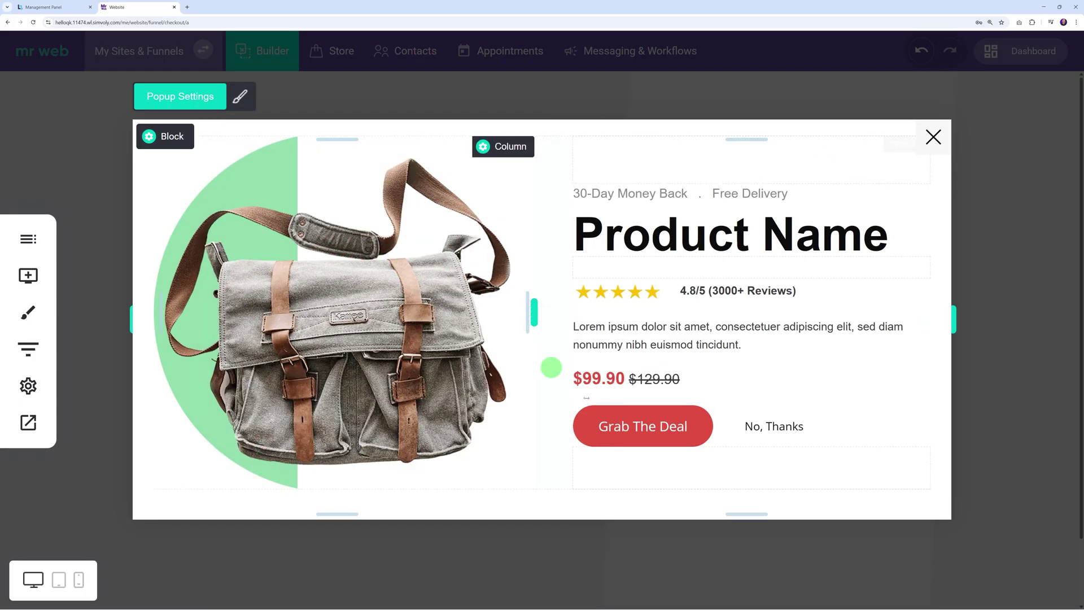
{"action": "left_click", "coordinate": [934, 137]}
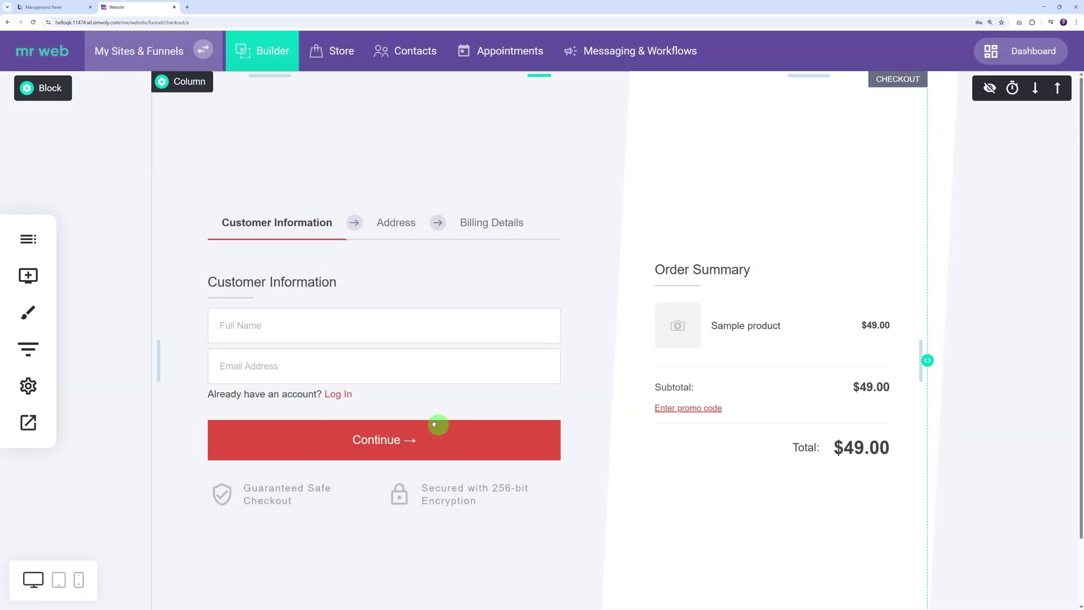
{"action": "left_click", "coordinate": [28, 349]}
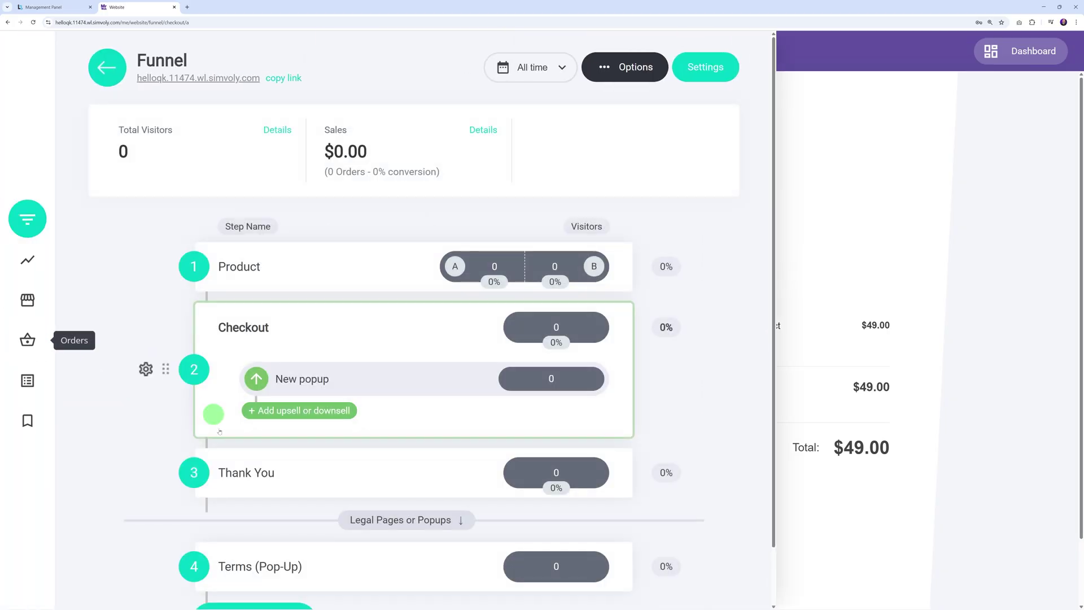
{"action": "scroll", "coordinate": [218, 431], "scroll_direction": "down", "scroll_amount": 1}
After viewing the Thank You page, add a section label named 'Step 2' to the funnel
{"action": "left_click", "coordinate": [286, 409]}
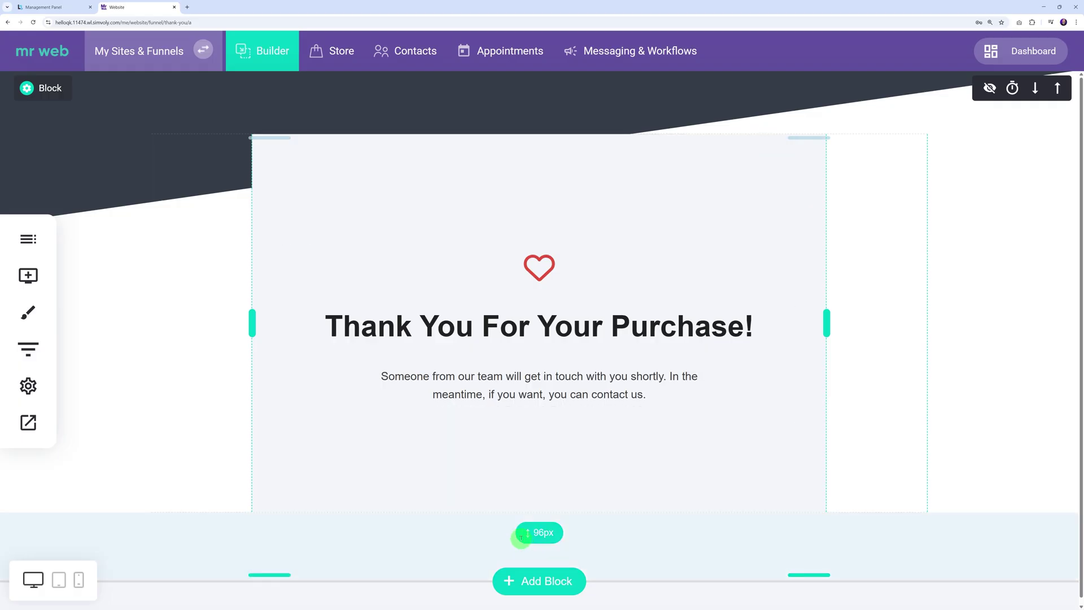
{"action": "left_click", "coordinate": [29, 350]}
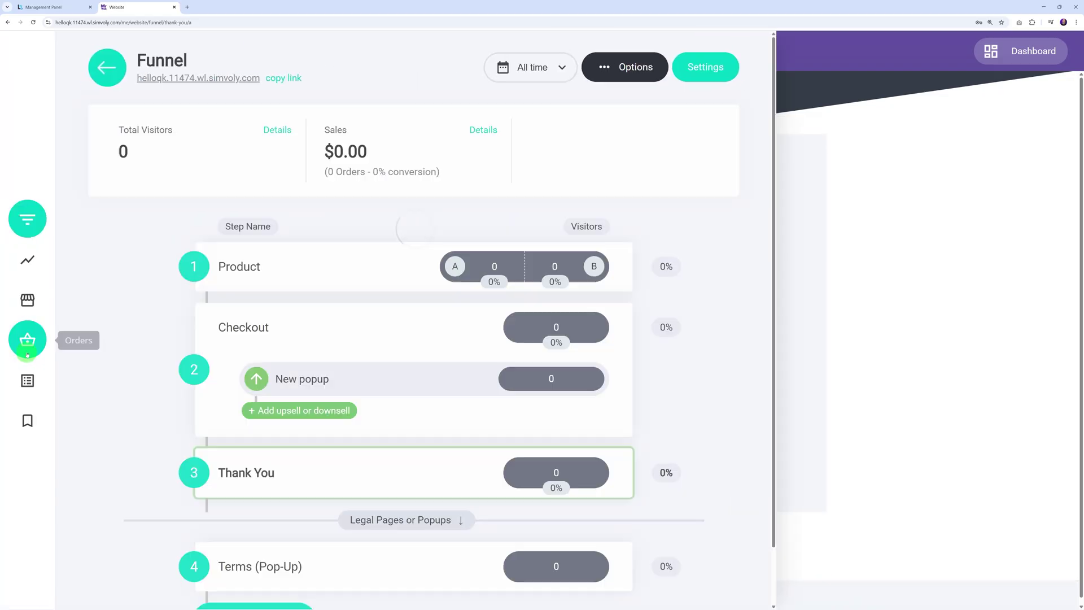
{"action": "scroll", "coordinate": [696, 410], "scroll_direction": "down", "scroll_amount": 1}
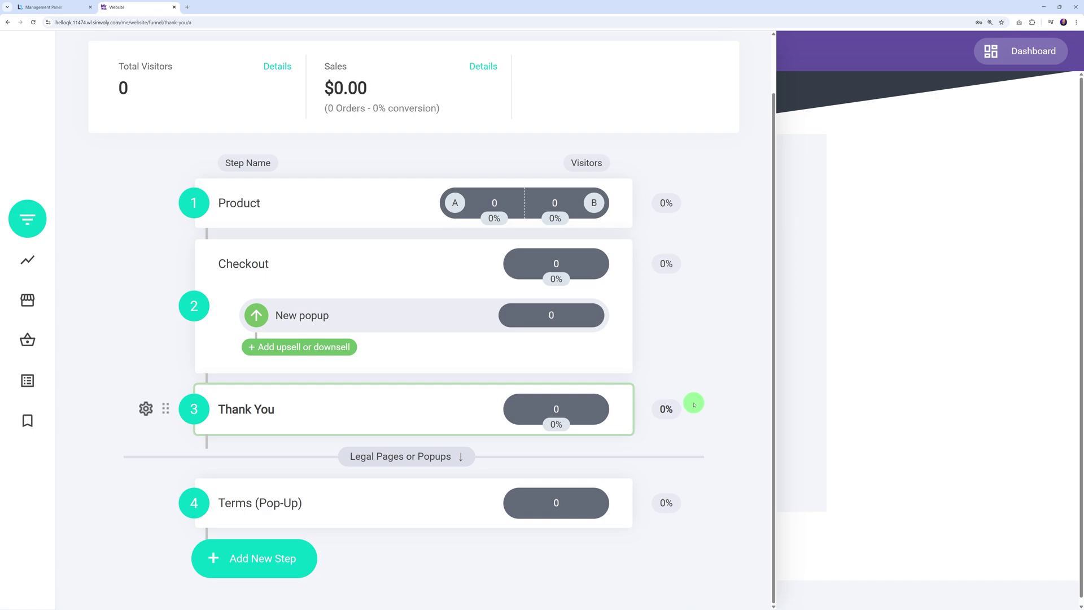
{"action": "left_click", "coordinate": [251, 559]}
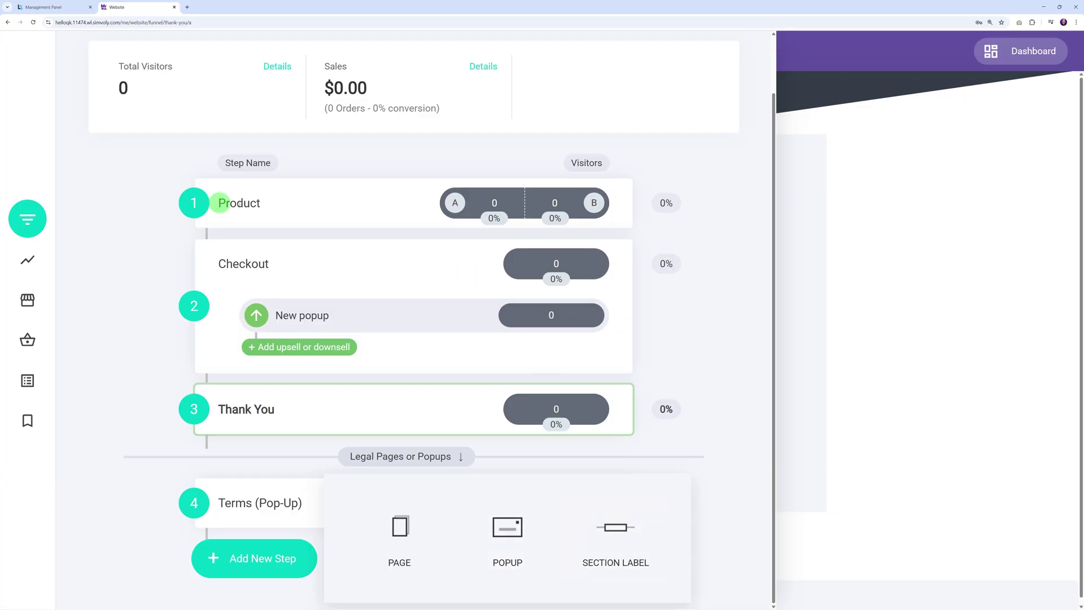
{"action": "left_click", "coordinate": [616, 527]}
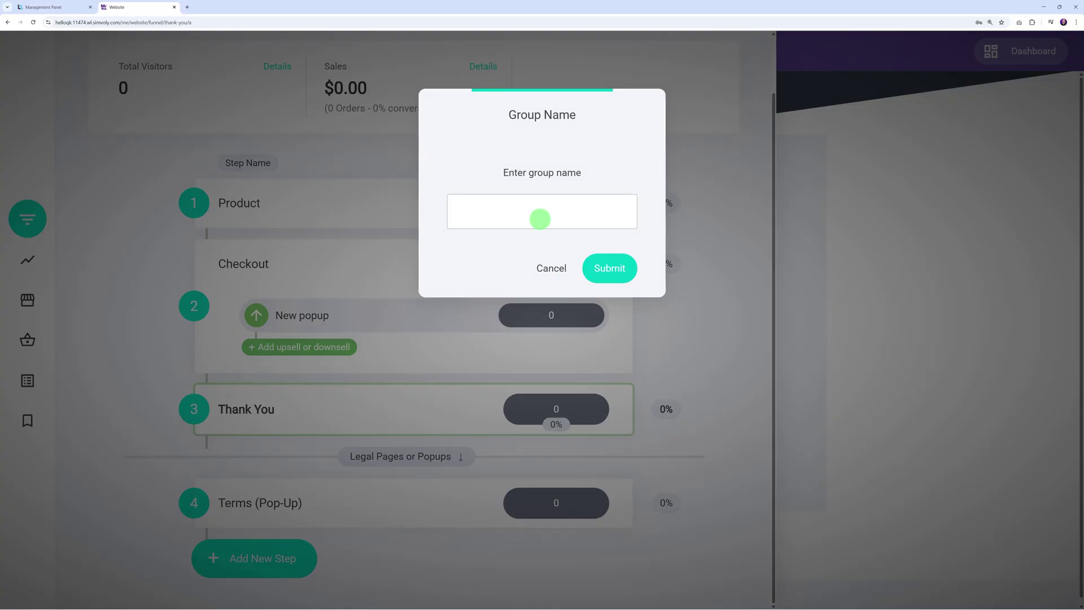
{"action": "type", "text": "Step 2"}
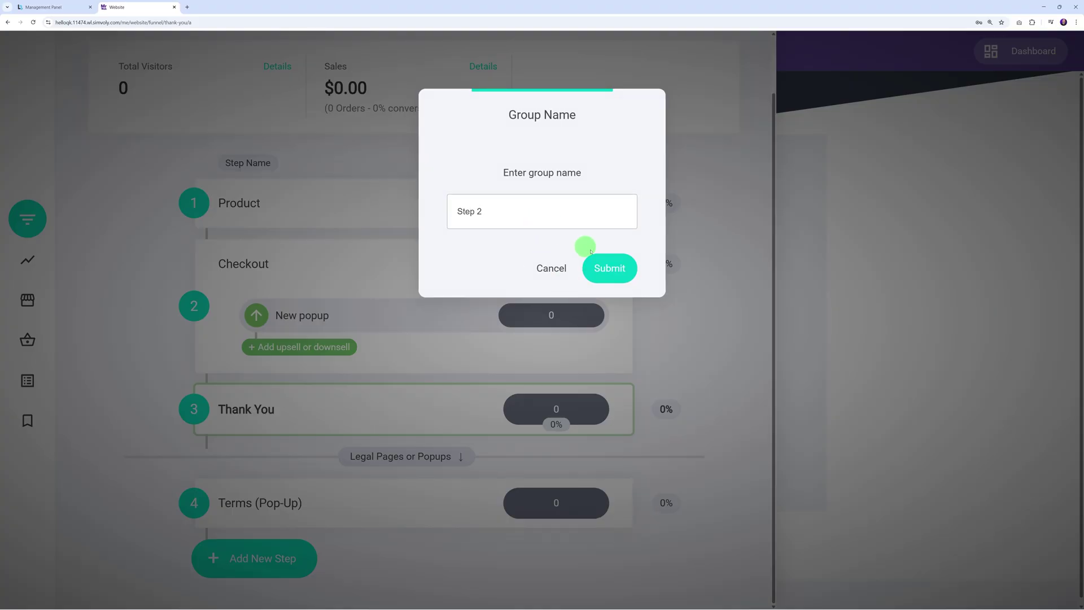
{"action": "left_click", "coordinate": [604, 270]}
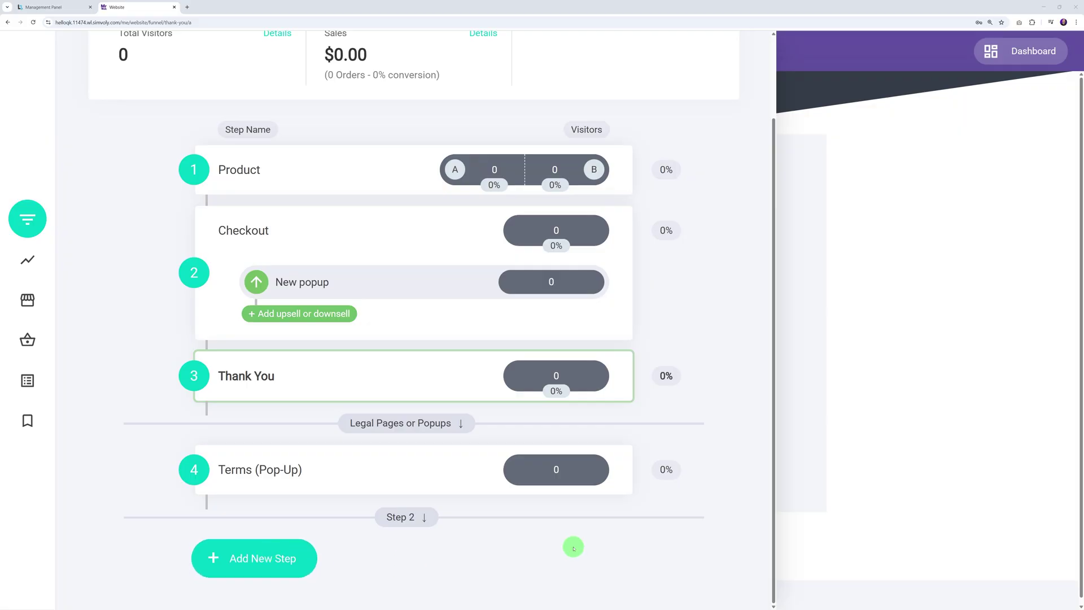
{"action": "scroll", "coordinate": [737, 524], "scroll_direction": "up", "scroll_amount": 2}
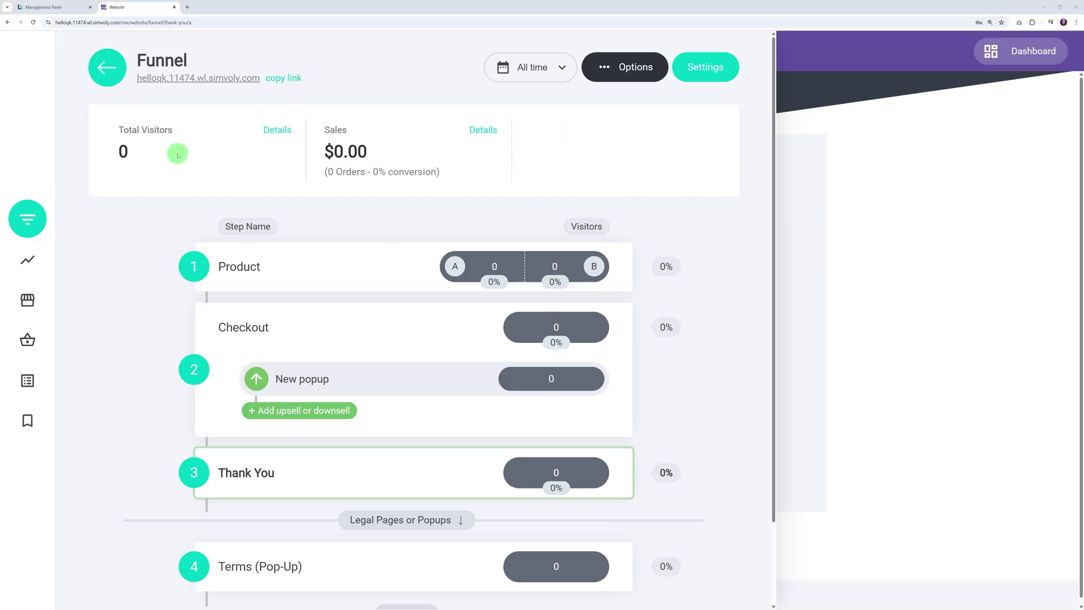
Review the funnel's visitors, goals and sales charts, then return to the funnel steps
{"action": "left_click", "coordinate": [35, 264]}
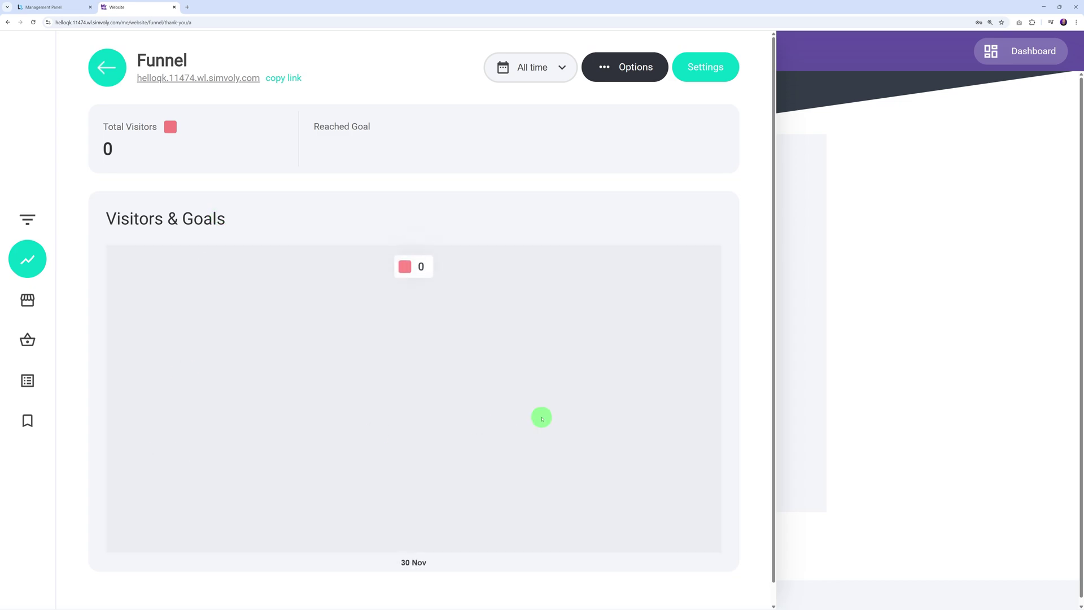
{"action": "left_click", "coordinate": [31, 302]}
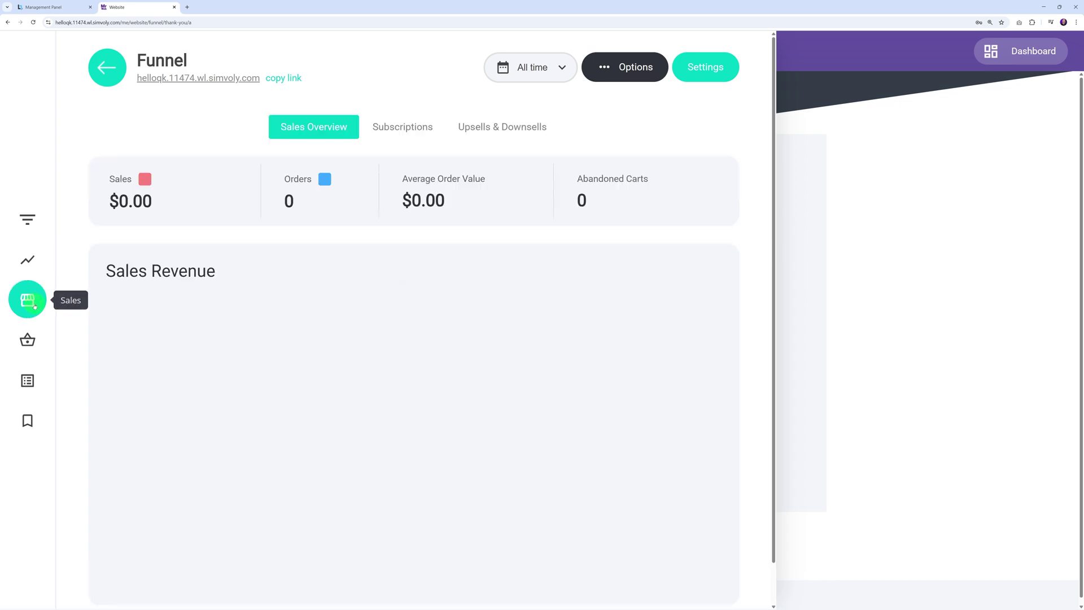
{"action": "left_click", "coordinate": [28, 260]}
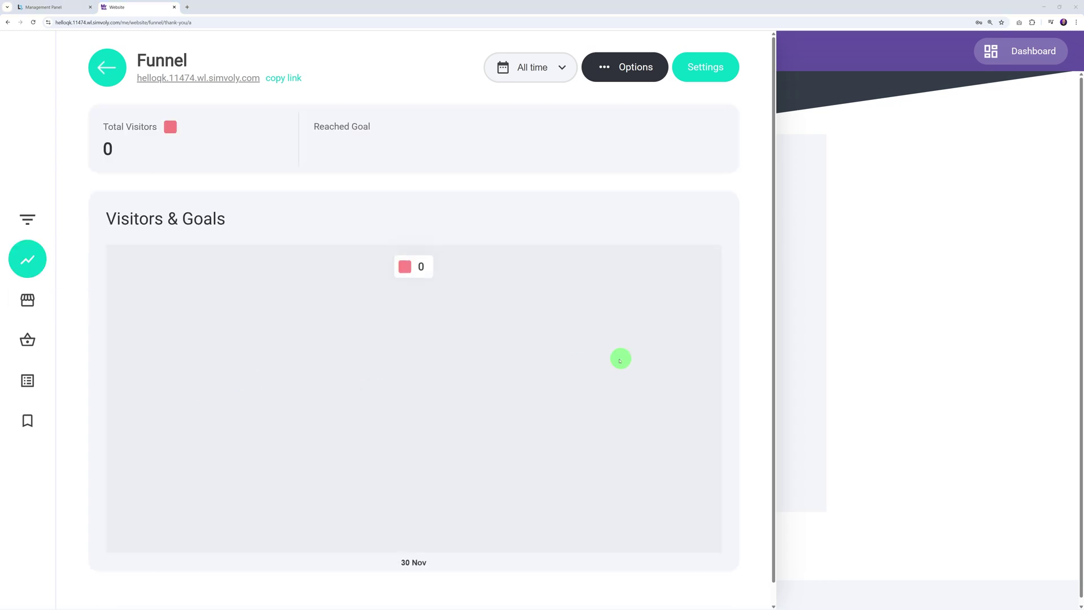
{"action": "left_click", "coordinate": [27, 219]}
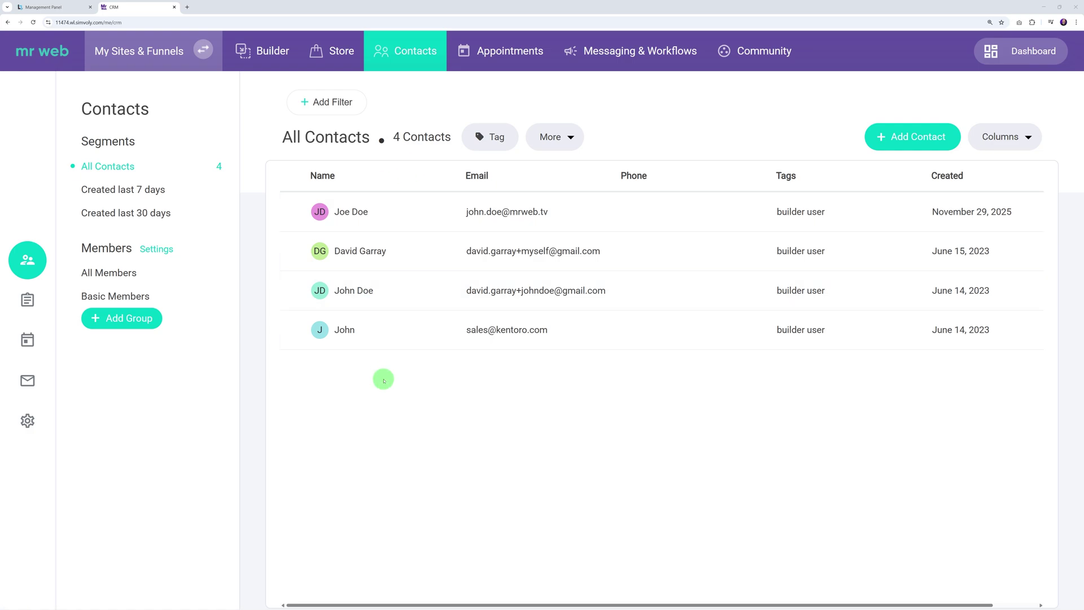
{"action": "mouse_move", "coordinate": [509, 212]}
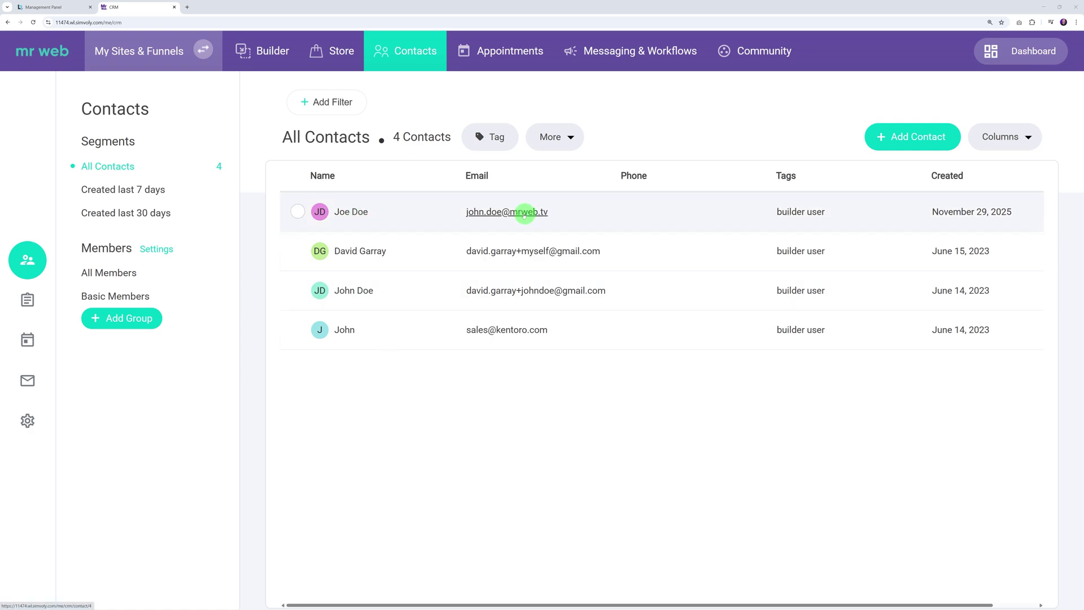
Check Joe Doe's contact record and tag activity, then switch to the website builder
{"action": "left_click", "coordinate": [352, 212]}
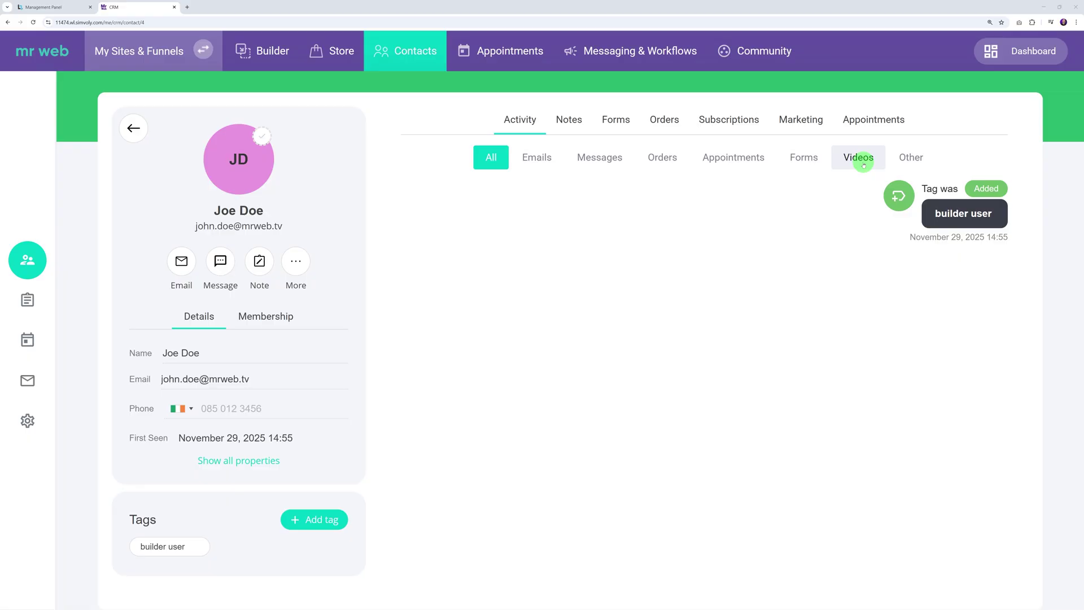
{"action": "left_click", "coordinate": [280, 50]}
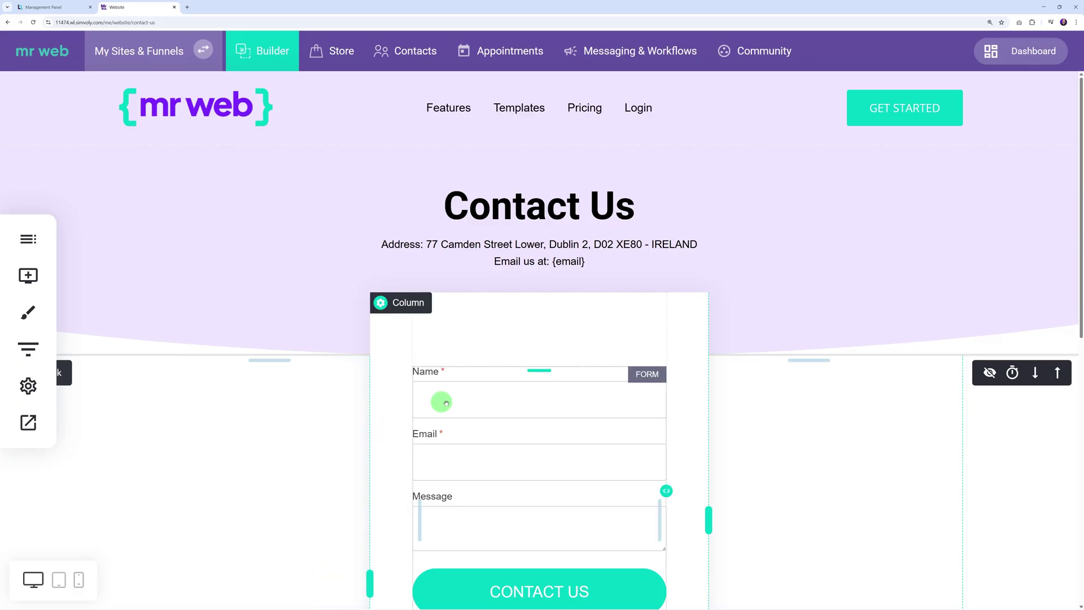
Submit a test message through the Contact Us form in preview, then close the preview
{"action": "left_click", "coordinate": [27, 423]}
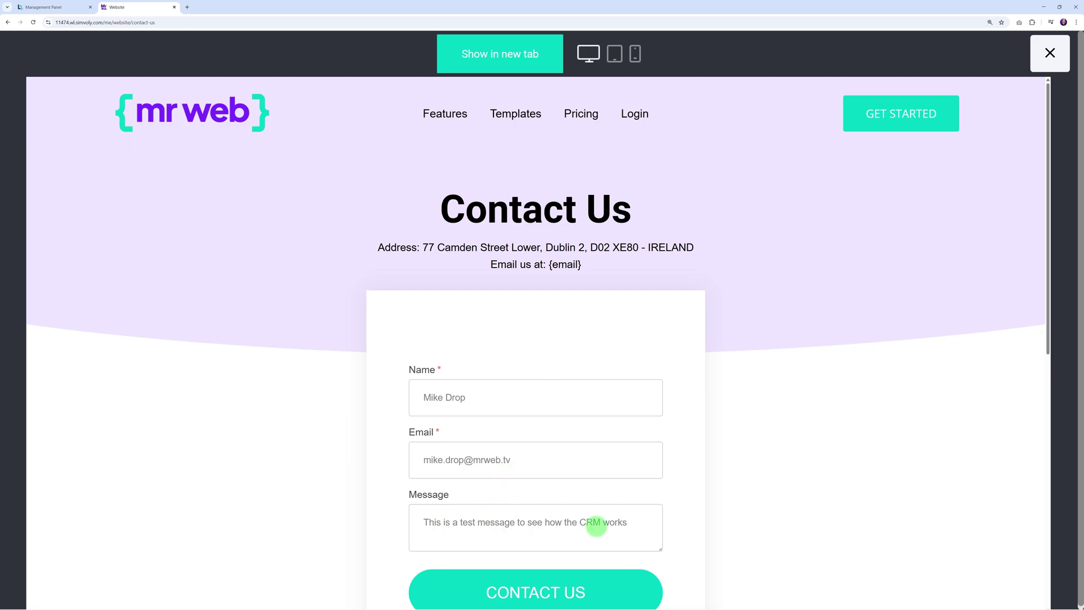
{"action": "scroll", "coordinate": [729, 504], "scroll_direction": "down", "scroll_amount": 1}
{"action": "left_click", "coordinate": [588, 523]}
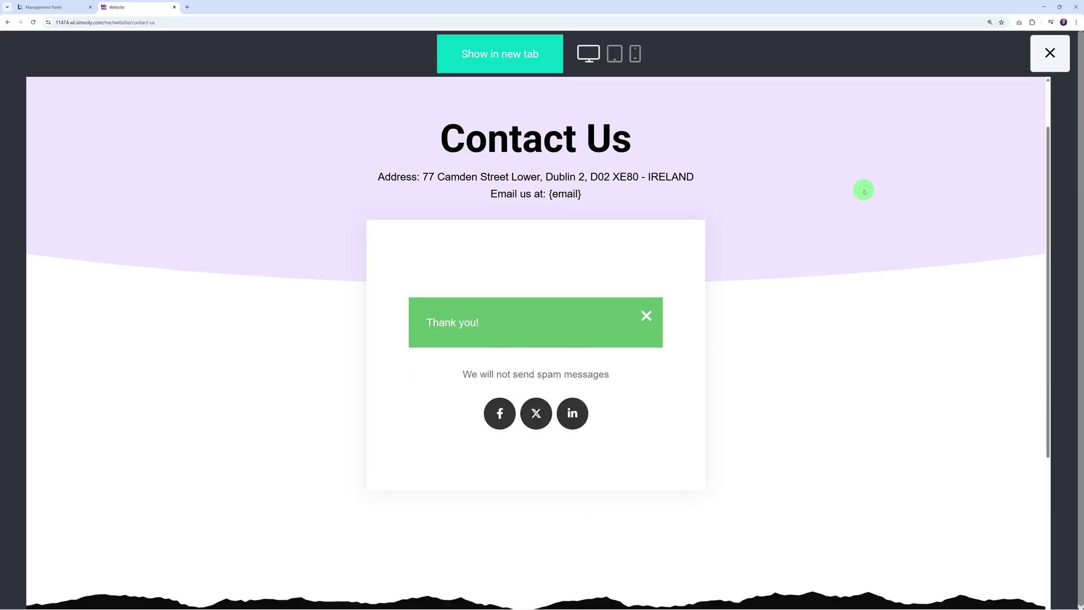
{"action": "left_click", "coordinate": [1051, 53]}
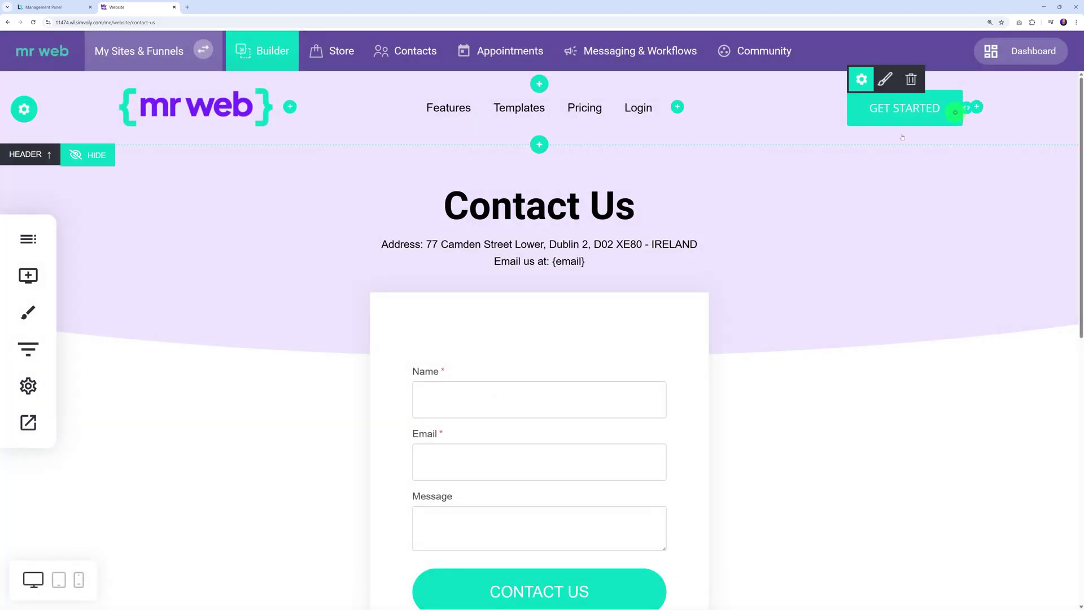
Check the new Mike Drop contact created by the form submission
{"action": "left_click", "coordinate": [415, 53]}
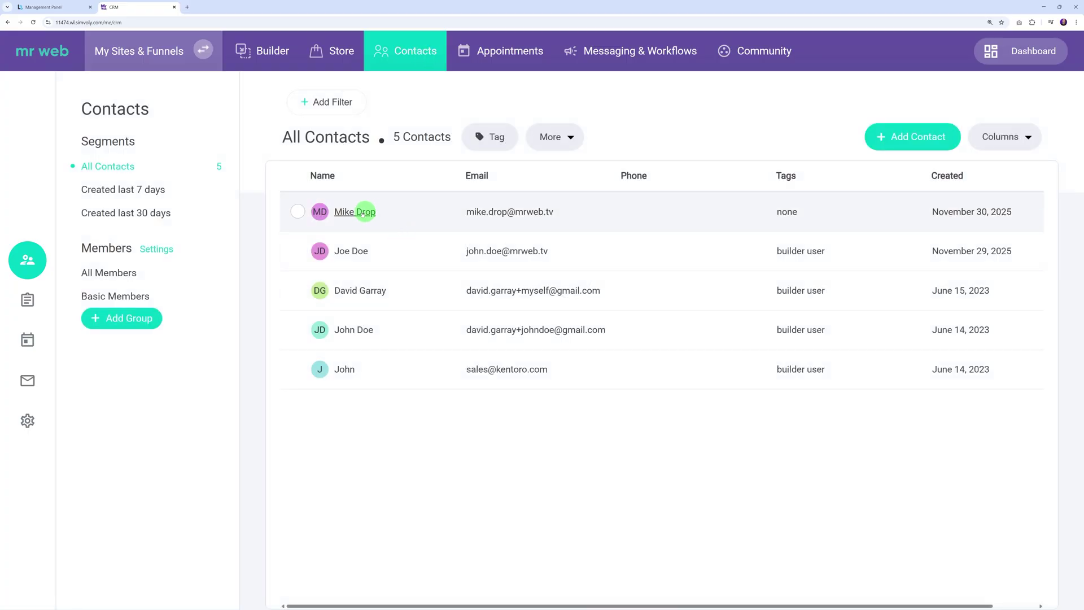
{"action": "left_click", "coordinate": [359, 213]}
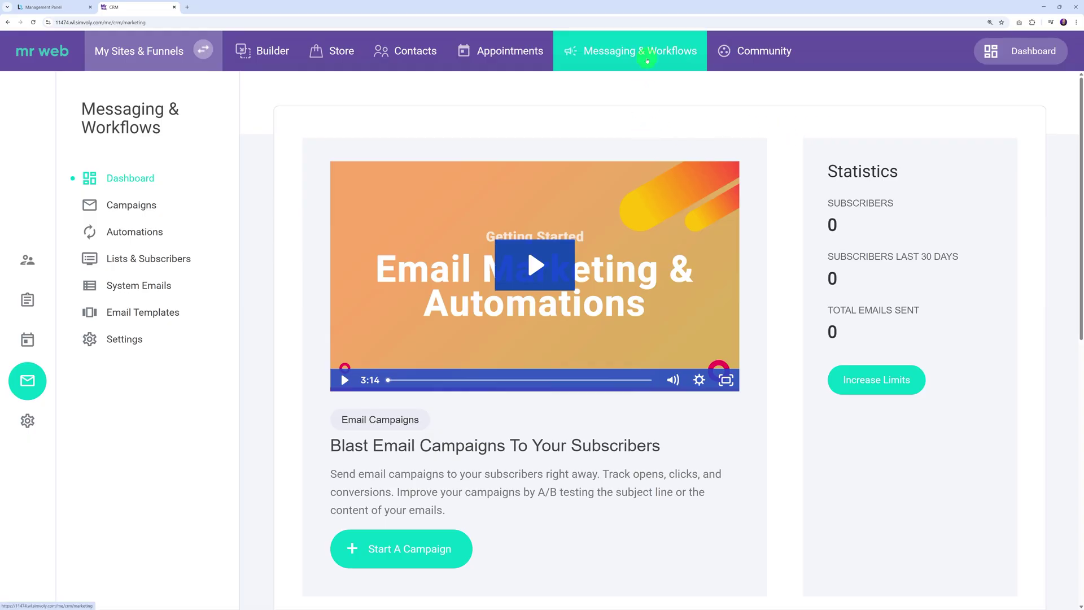
Create a blank automation from scratch named 'Test' under Automations
{"action": "left_click", "coordinate": [152, 234]}
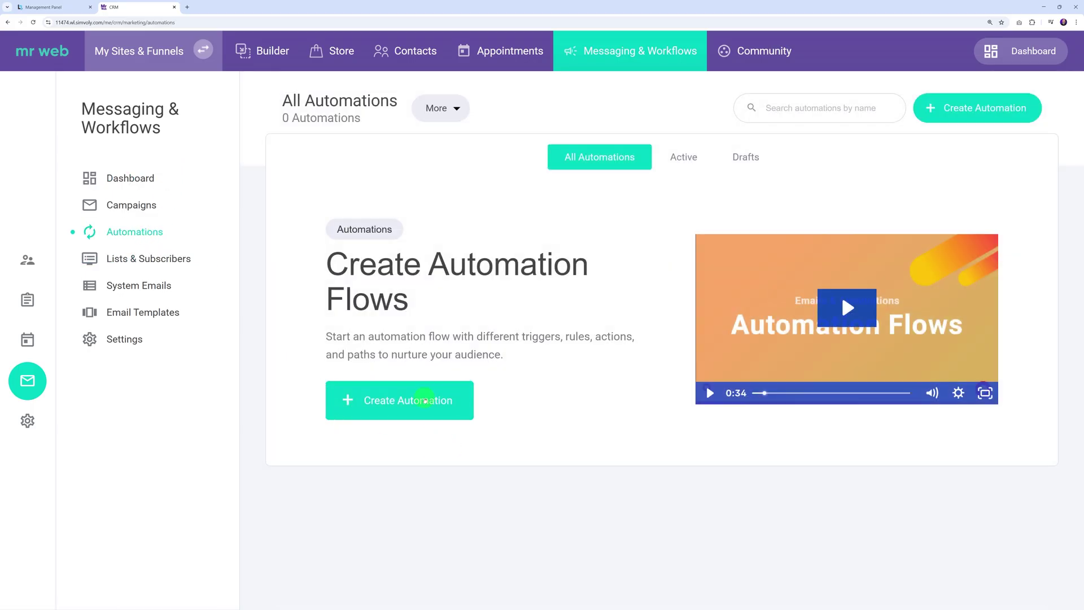
{"action": "left_click", "coordinate": [425, 401]}
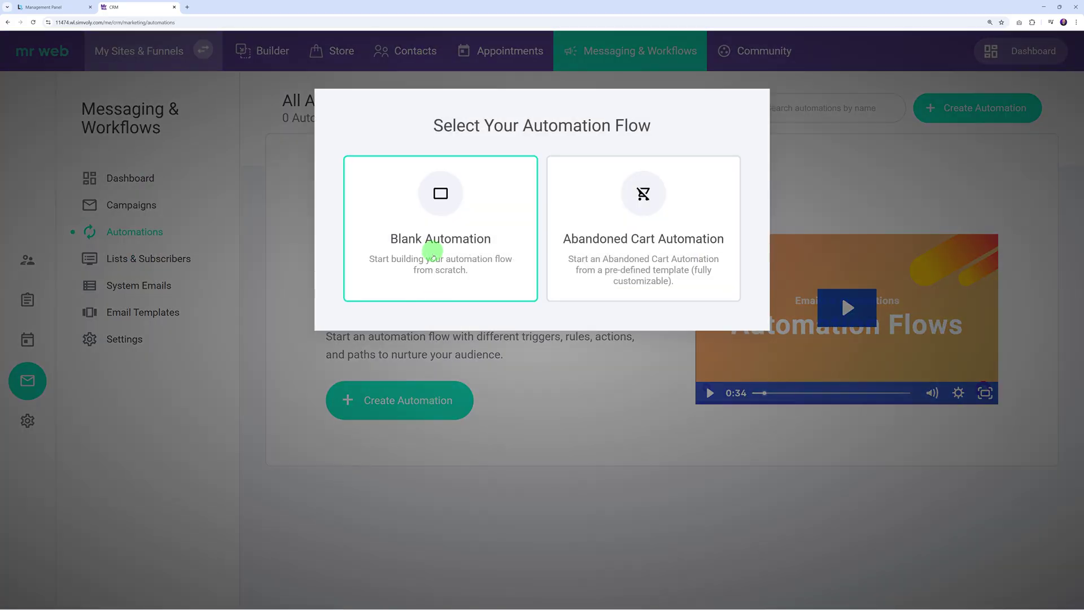
{"action": "left_click", "coordinate": [447, 220]}
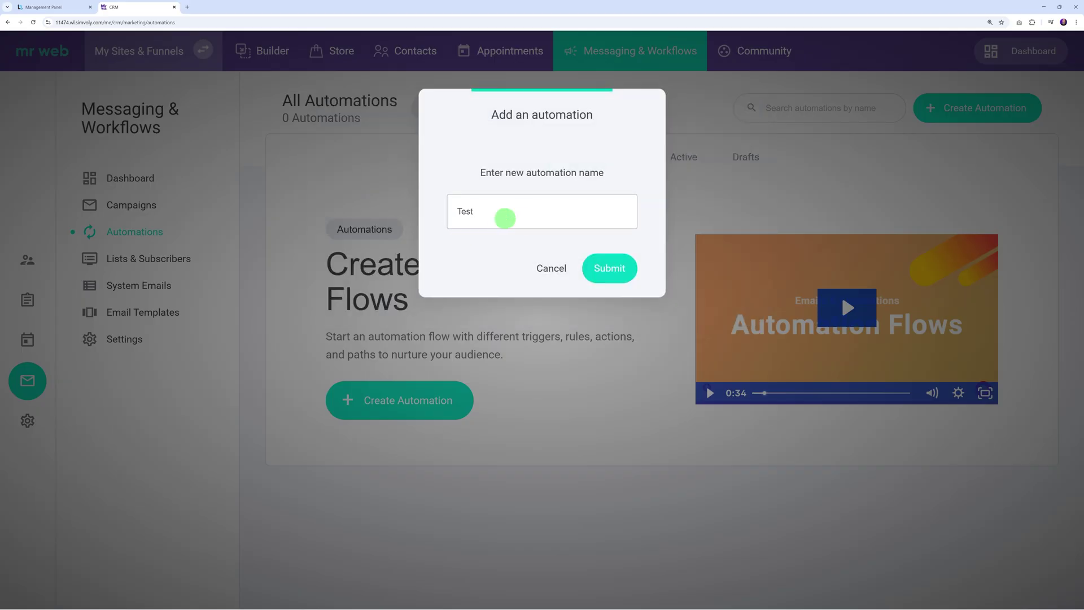
{"action": "left_click", "coordinate": [610, 268]}
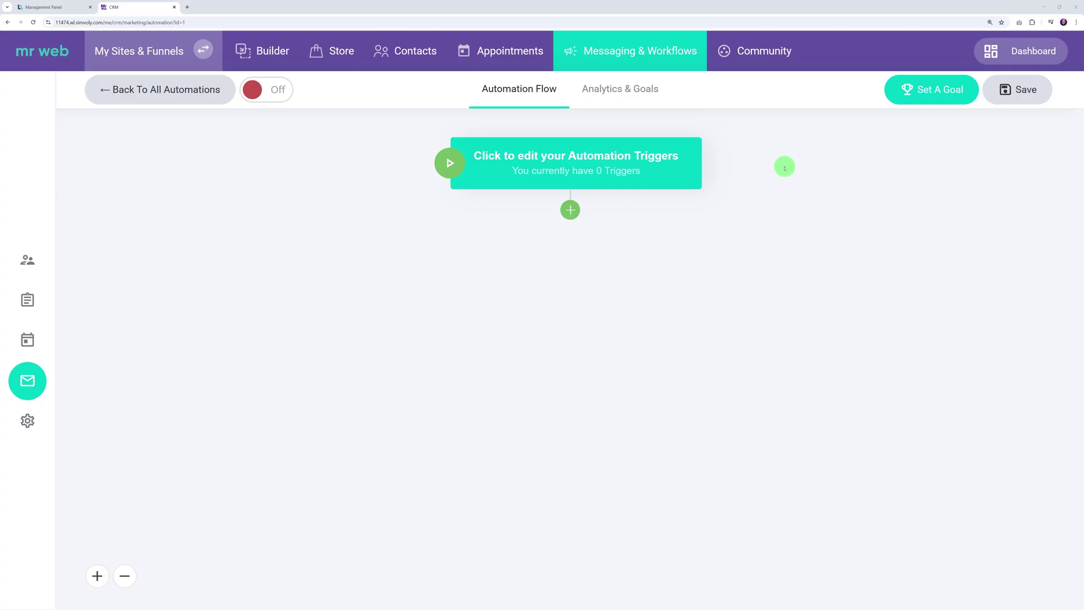
Add a 'Makes a purchase' trigger limited to orders over $100
{"action": "mouse_move", "coordinate": [577, 162]}
{"action": "left_click", "coordinate": [594, 157]}
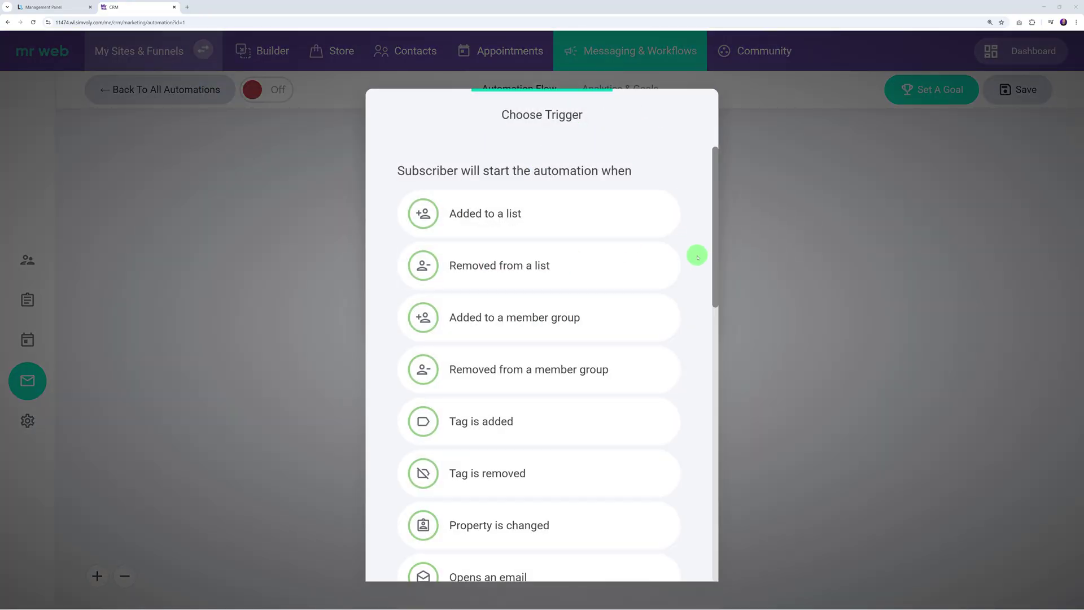
{"action": "scroll", "coordinate": [702, 285], "scroll_direction": "down", "scroll_amount": 2}
{"action": "scroll", "coordinate": [686, 255], "scroll_direction": "up", "scroll_amount": 2}
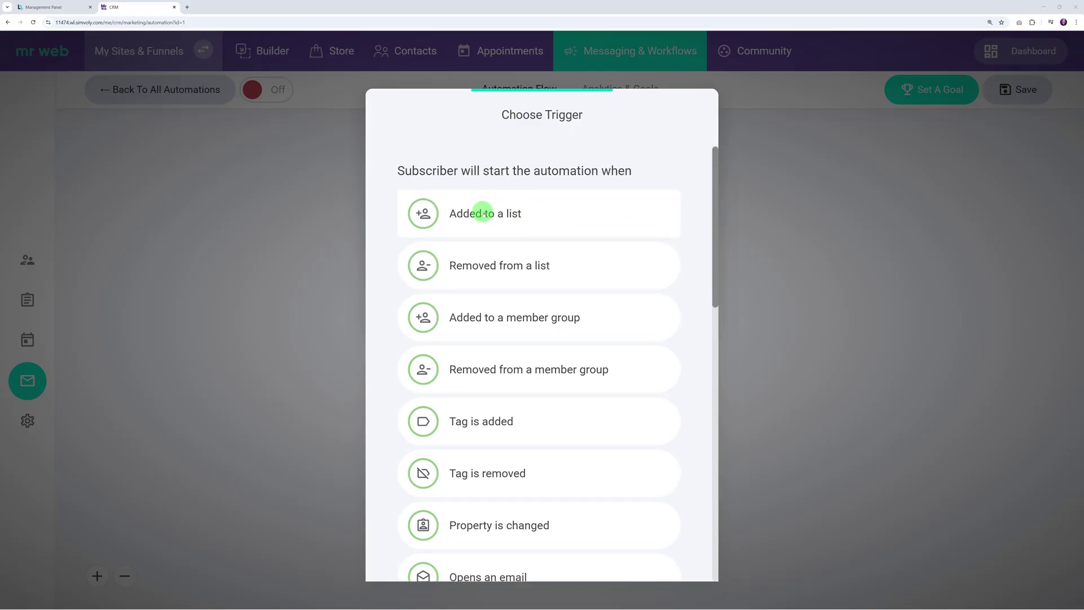
{"action": "scroll", "coordinate": [619, 322], "scroll_direction": "down", "scroll_amount": 1}
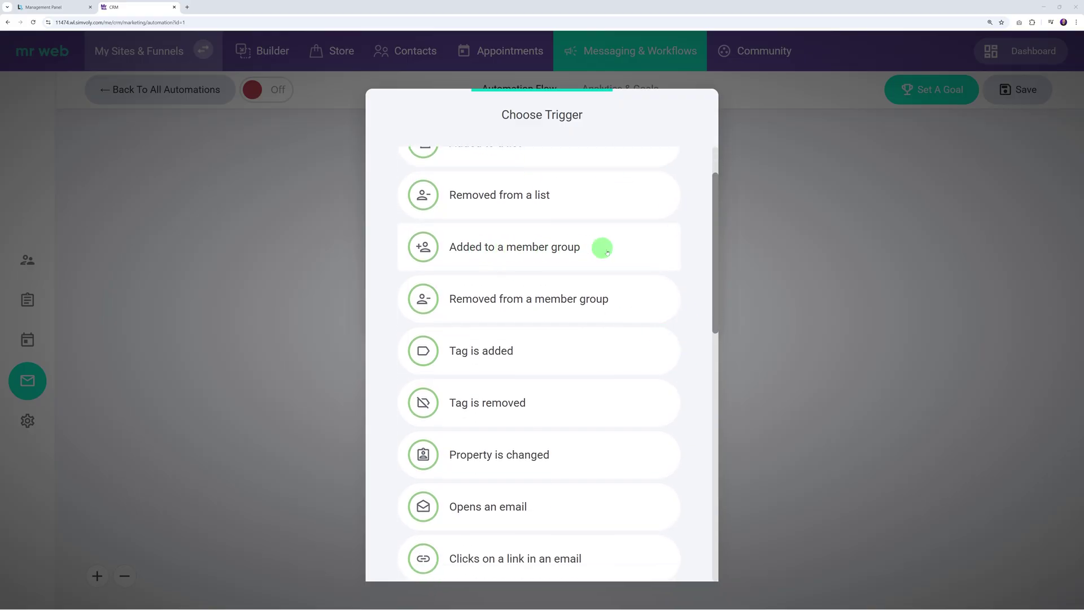
{"action": "scroll", "coordinate": [667, 309], "scroll_direction": "down", "scroll_amount": 1}
{"action": "scroll", "coordinate": [665, 398], "scroll_direction": "down", "scroll_amount": 2}
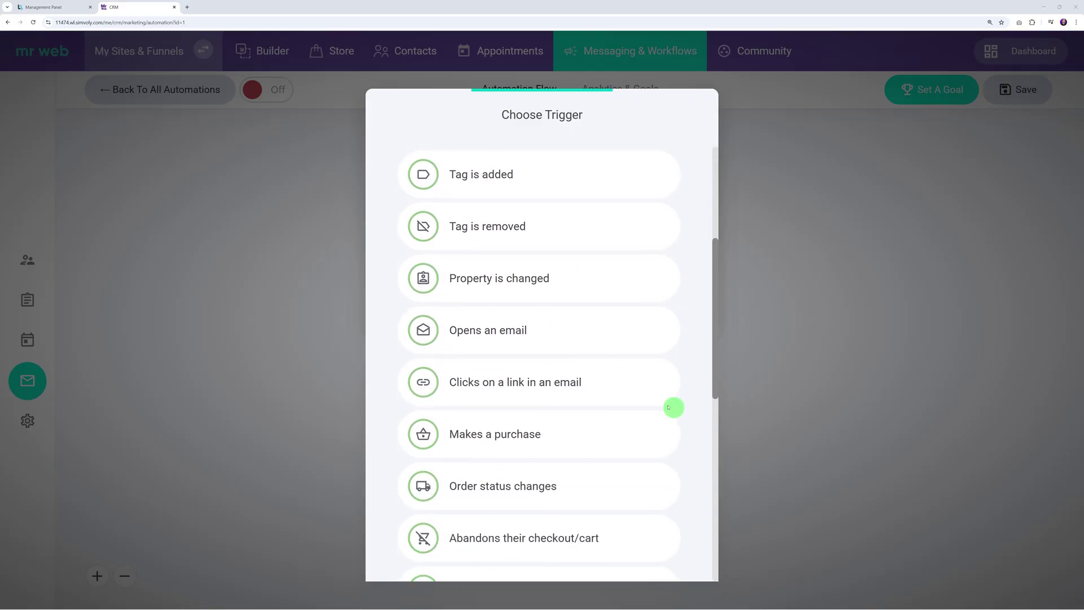
{"action": "scroll", "coordinate": [583, 337], "scroll_direction": "down", "scroll_amount": 1}
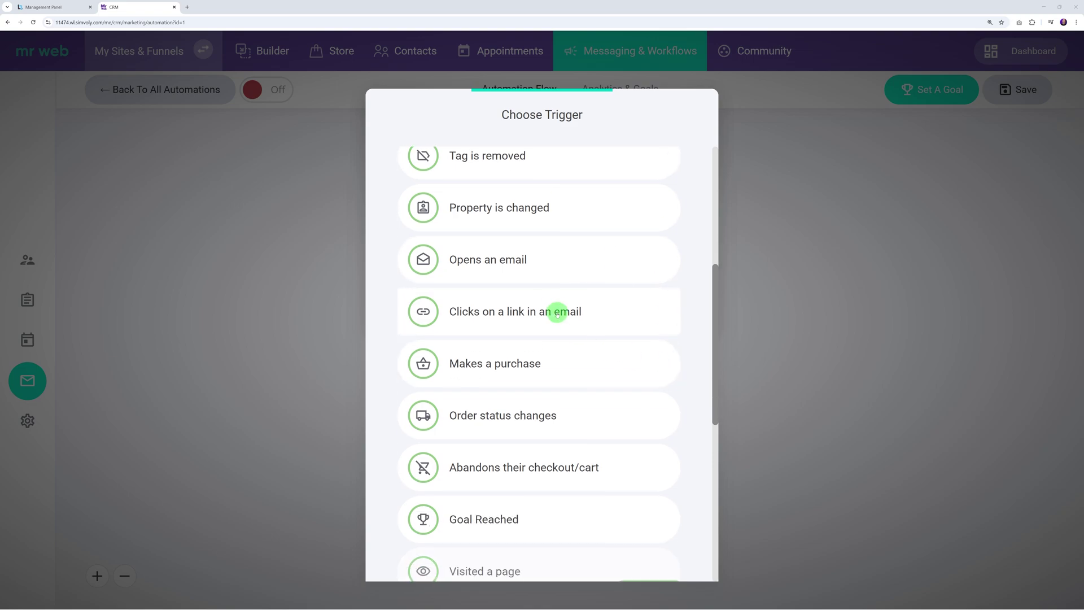
{"action": "scroll", "coordinate": [682, 365], "scroll_direction": "down", "scroll_amount": 1}
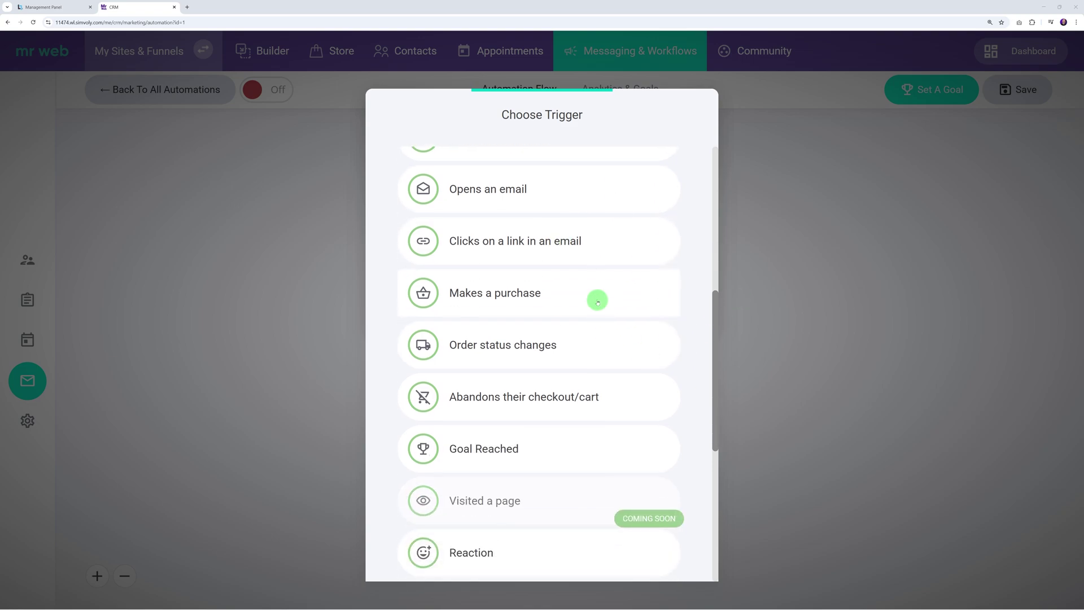
{"action": "scroll", "coordinate": [618, 349], "scroll_direction": "down", "scroll_amount": 3}
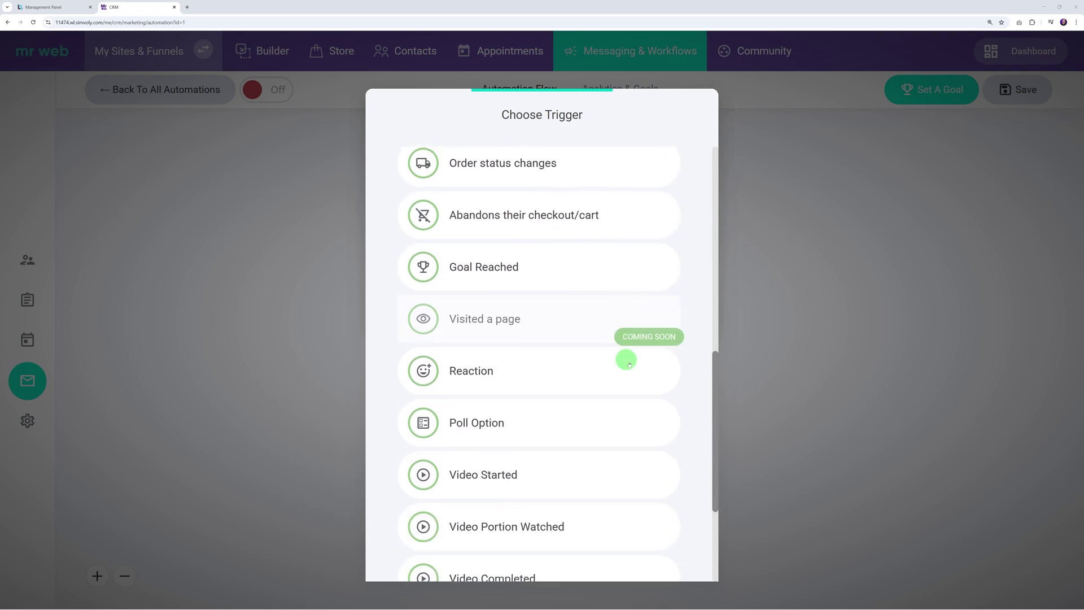
{"action": "scroll", "coordinate": [667, 407], "scroll_direction": "down", "scroll_amount": 1}
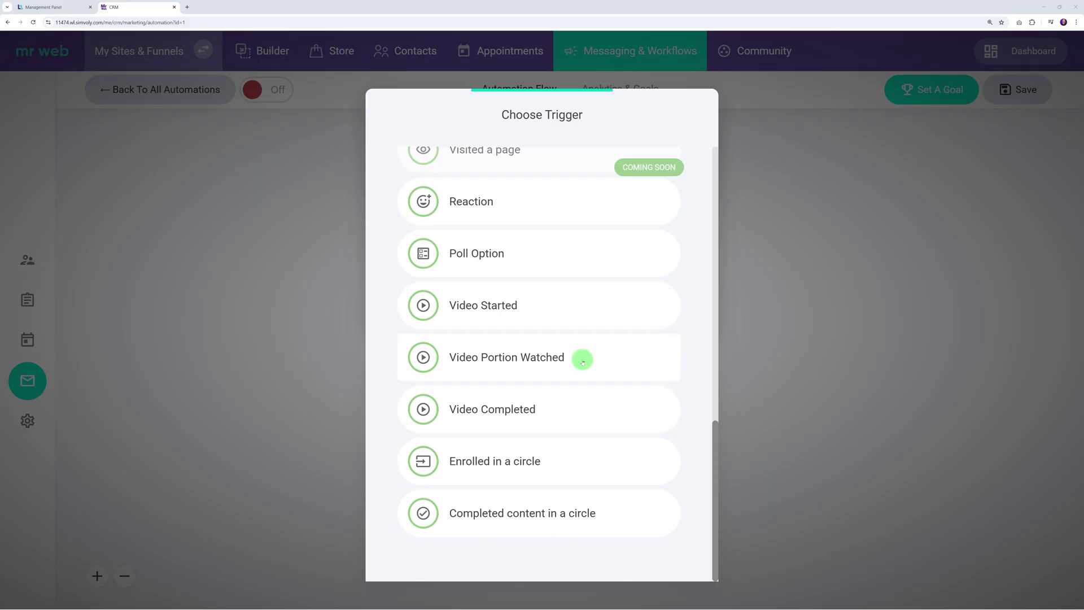
{"action": "scroll", "coordinate": [629, 484], "scroll_direction": "up", "scroll_amount": 4}
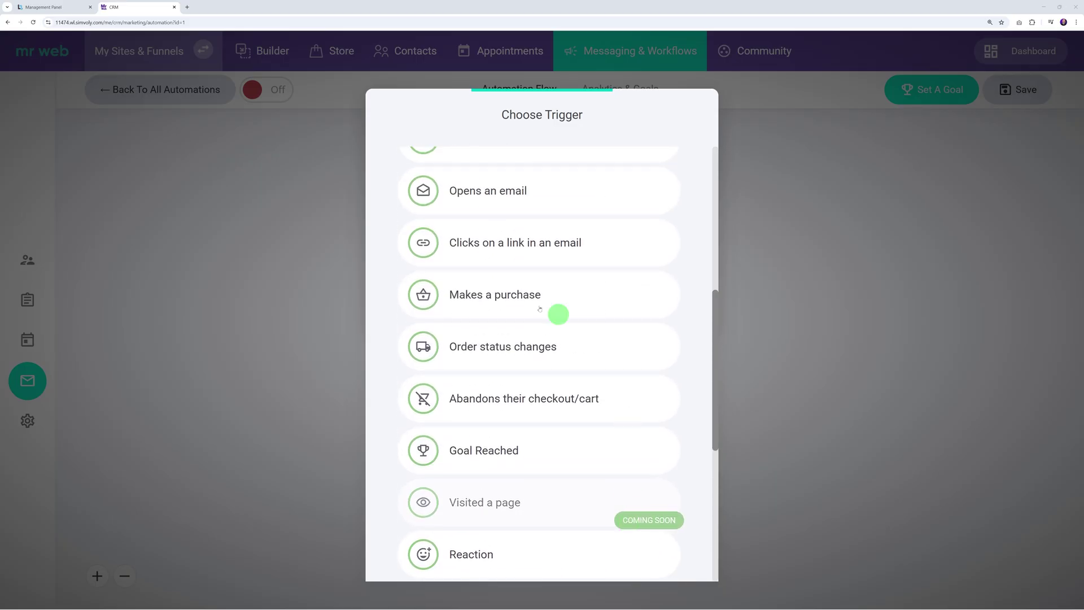
{"action": "left_click", "coordinate": [501, 296]}
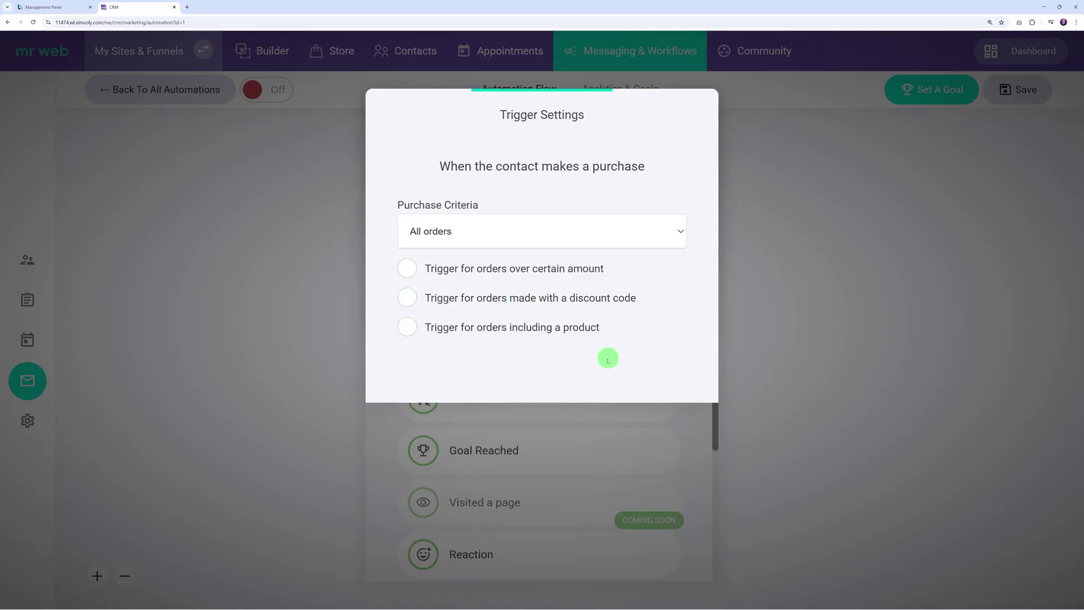
{"action": "left_click", "coordinate": [407, 268]}
{"action": "type", "text": "100"}
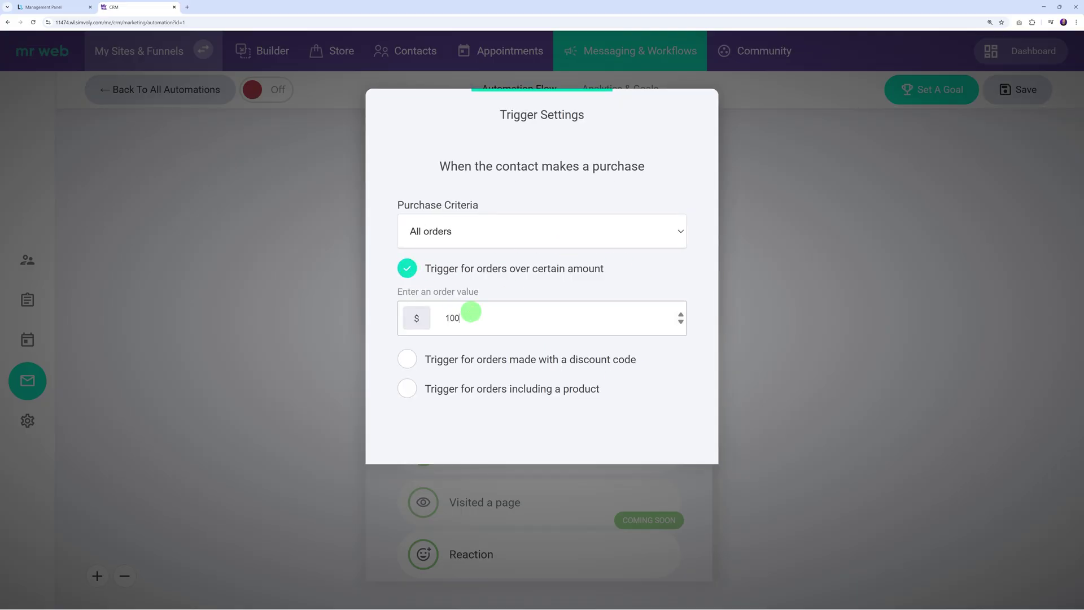
{"action": "left_click", "coordinate": [792, 281]}
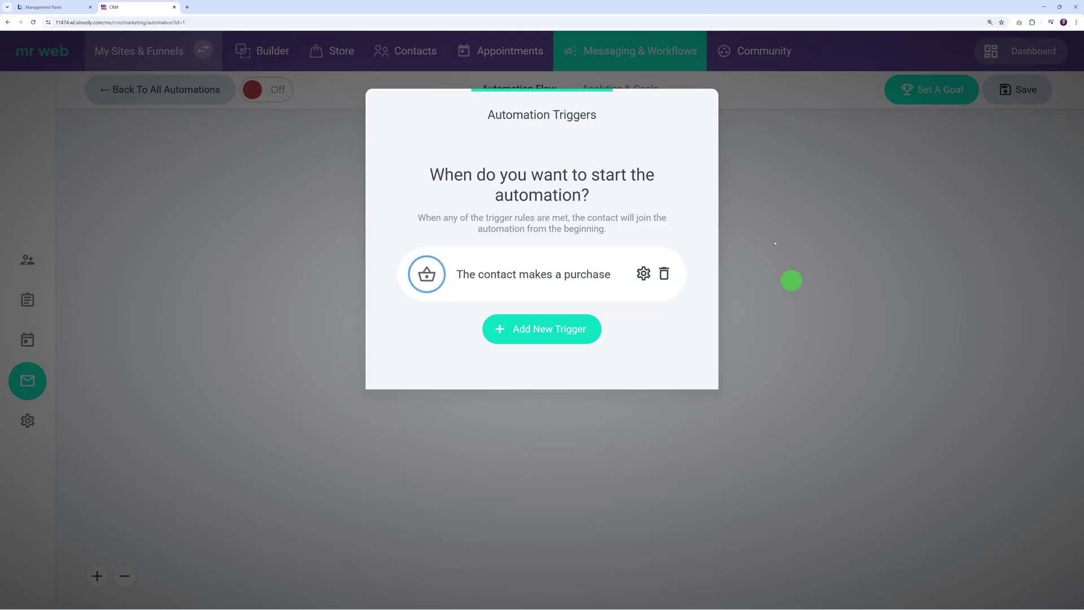
Add a 'Free Delivery over $100' WhatsApp message step after the purchase trigger
{"action": "left_click", "coordinate": [807, 329]}
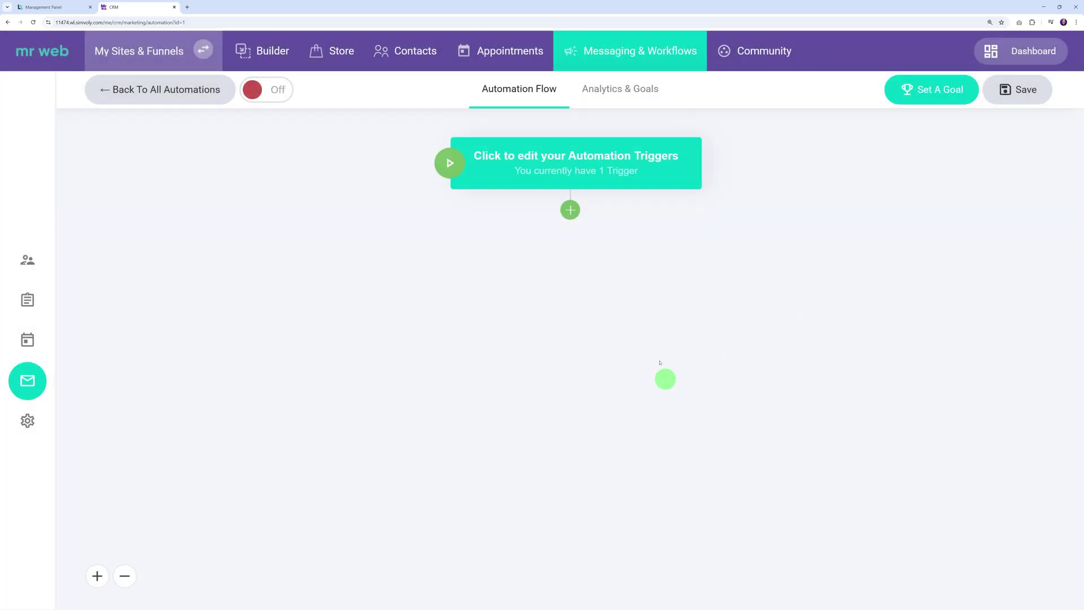
{"action": "left_click", "coordinate": [571, 211]}
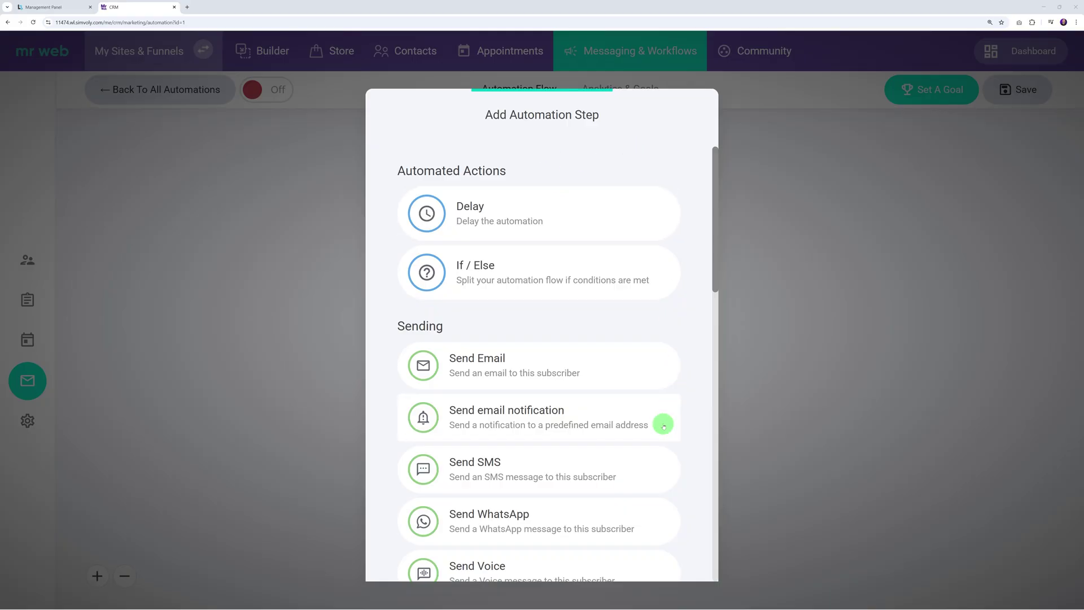
{"action": "scroll", "coordinate": [690, 382], "scroll_direction": "down", "scroll_amount": 1}
{"action": "scroll", "coordinate": [685, 395], "scroll_direction": "down", "scroll_amount": 1}
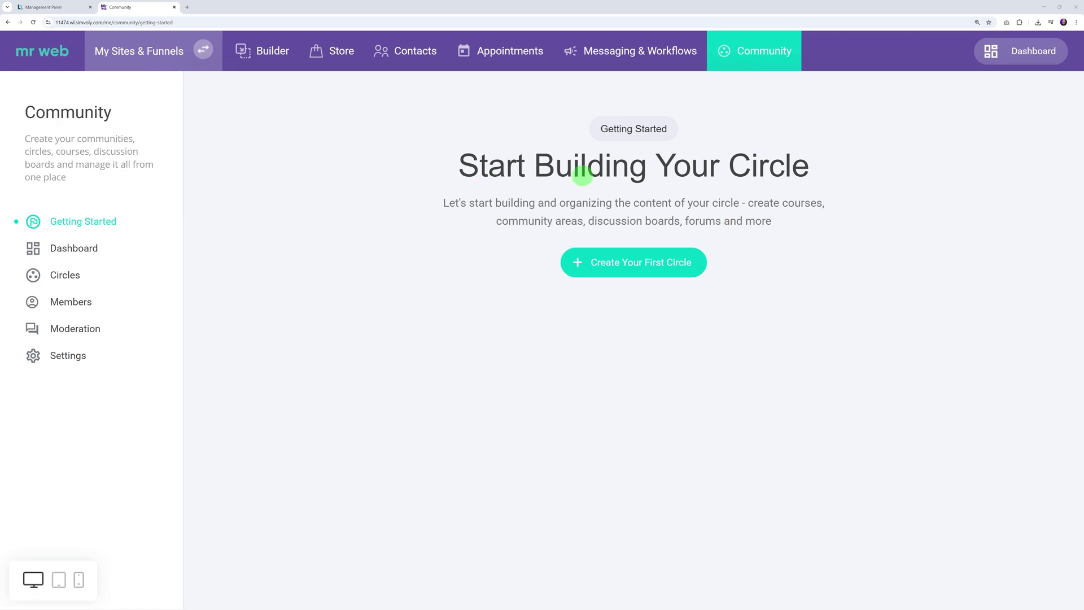
From Community Getting Started, begin creating the first circle to reach the template gallery
{"action": "left_click_drag", "start_coordinate": [736, 168], "coordinate": [865, 159]}
{"action": "left_click", "coordinate": [835, 186]}
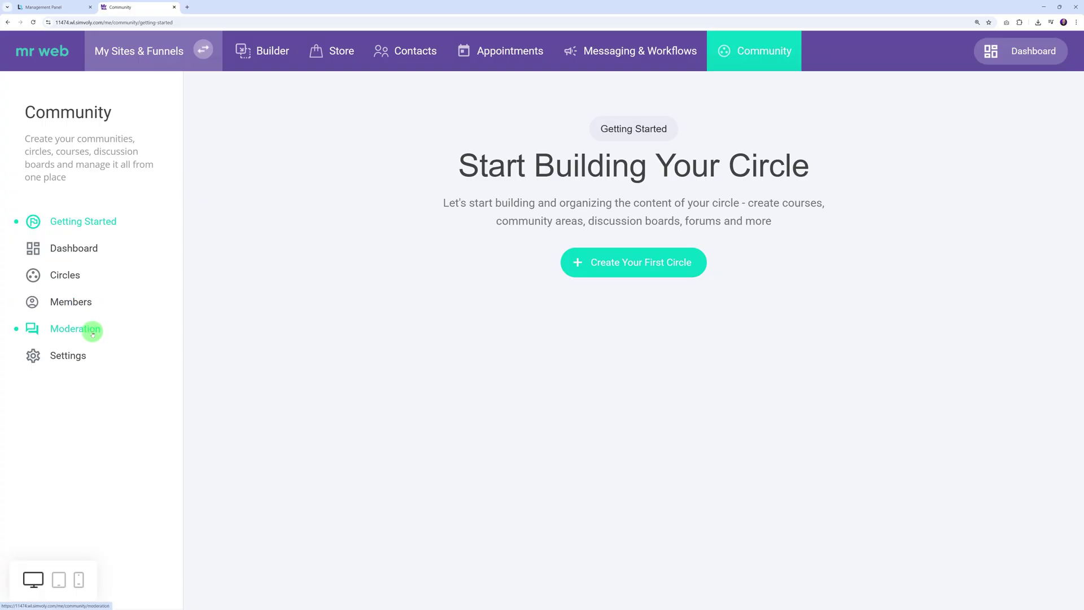
{"action": "left_click", "coordinate": [649, 262]}
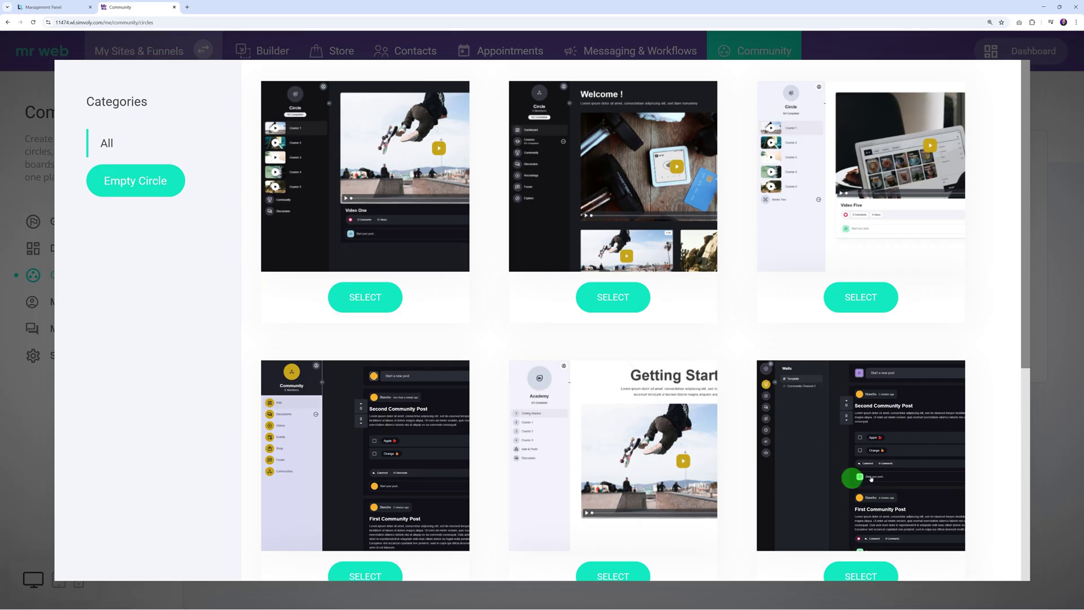
{"action": "scroll", "coordinate": [859, 376], "scroll_direction": "down", "scroll_amount": 2}
{"action": "scroll", "coordinate": [859, 373], "scroll_direction": "down", "scroll_amount": 3}
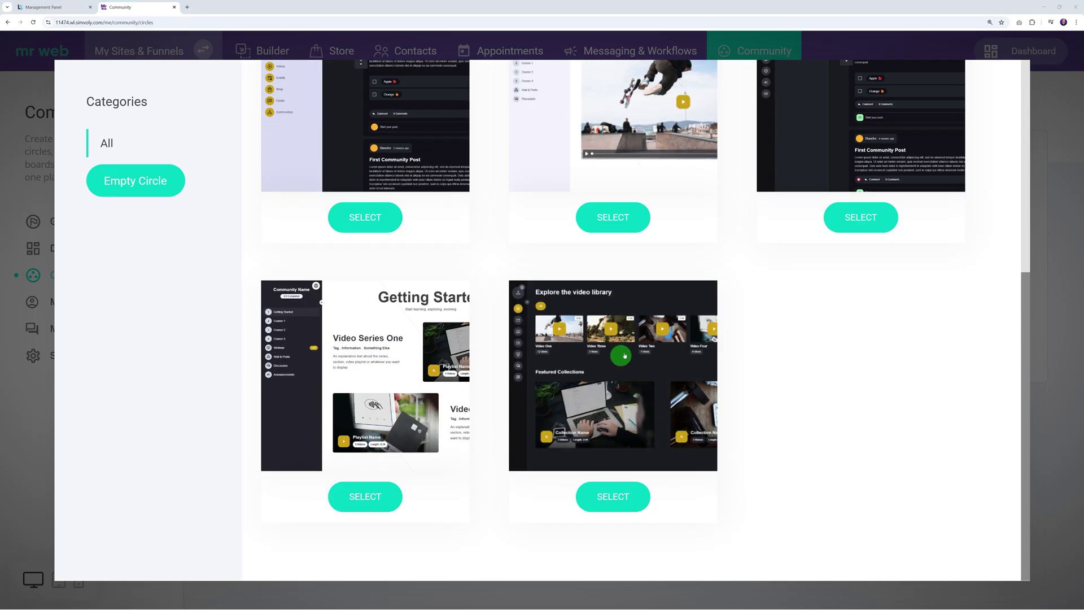
{"action": "scroll", "coordinate": [827, 439], "scroll_direction": "up", "scroll_amount": 4}
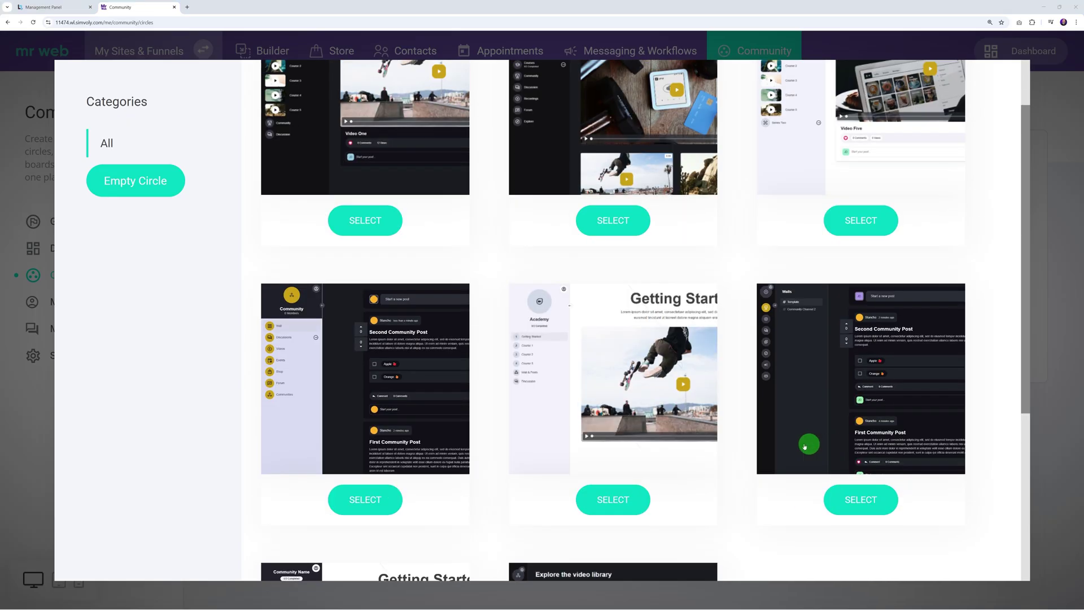
{"action": "scroll", "coordinate": [779, 439], "scroll_direction": "up", "scroll_amount": 1}
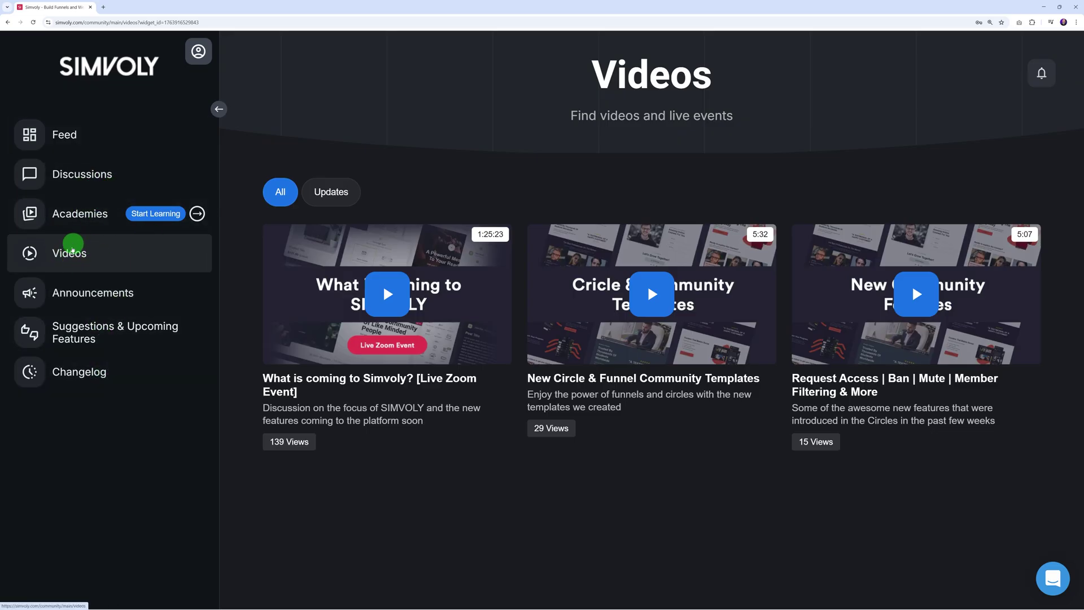
Open the 'What is coming to Simvoly?' video and browse its comments
{"action": "left_click", "coordinate": [342, 349]}
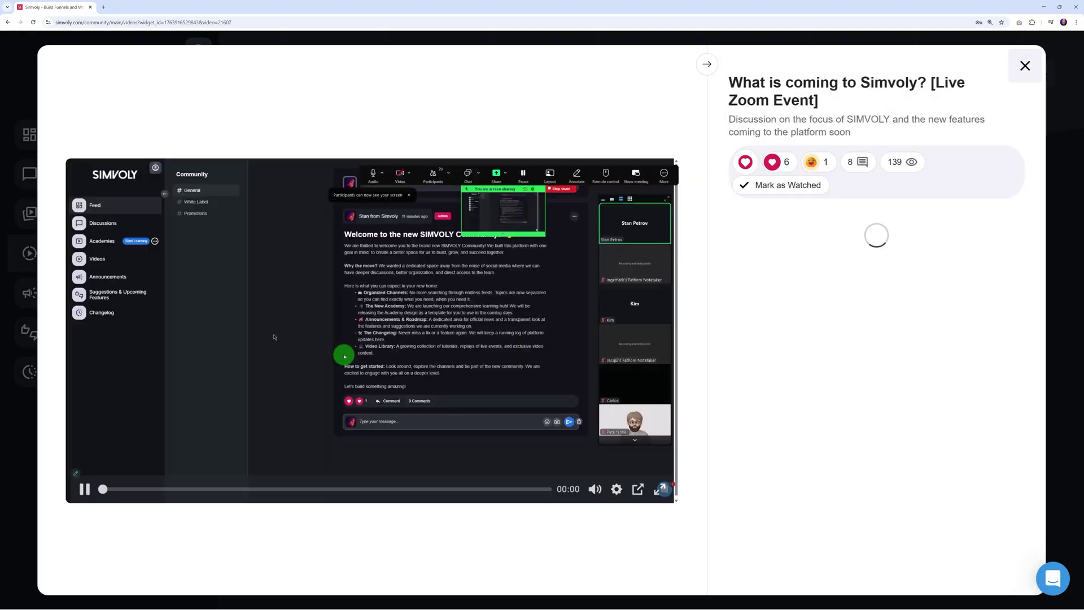
{"action": "scroll", "coordinate": [945, 339], "scroll_direction": "down", "scroll_amount": 1}
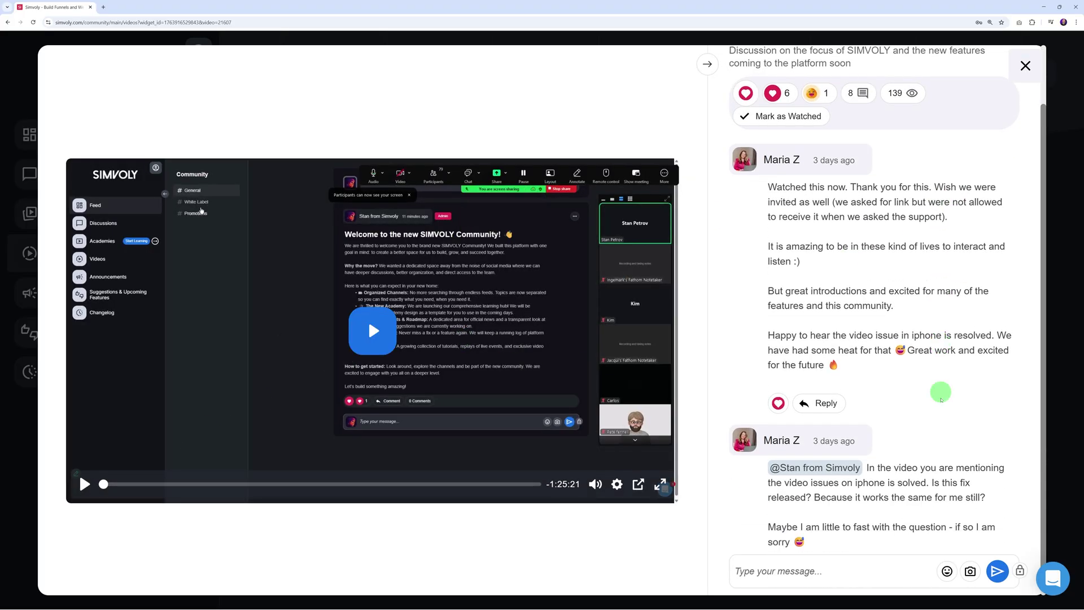
{"action": "scroll", "coordinate": [944, 434], "scroll_direction": "up", "scroll_amount": 1}
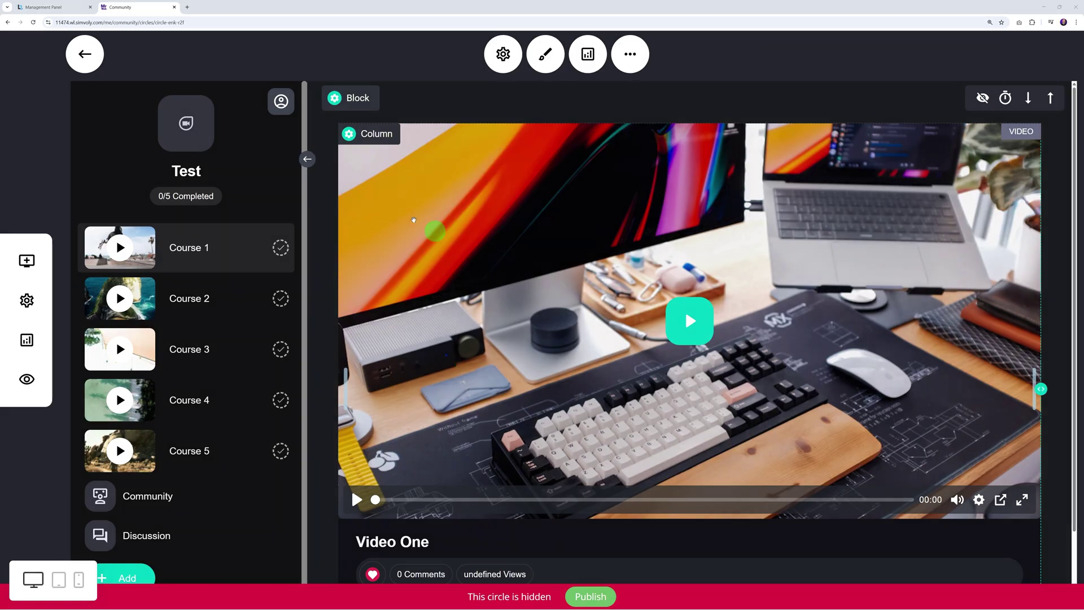
{"action": "mouse_move", "coordinate": [204, 248]}
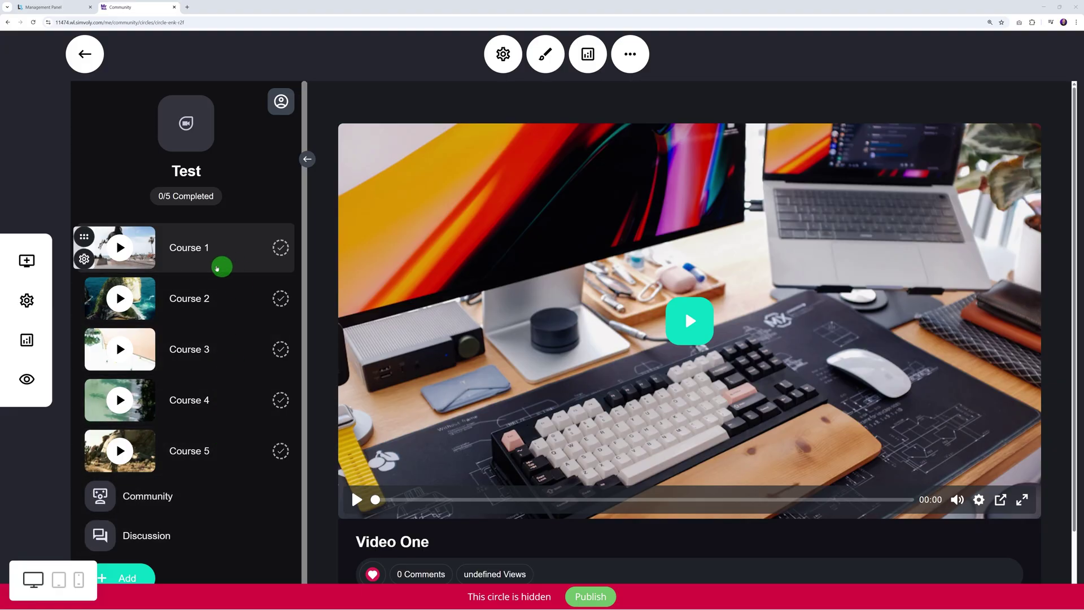
{"action": "scroll", "coordinate": [911, 373], "scroll_direction": "down", "scroll_amount": 1}
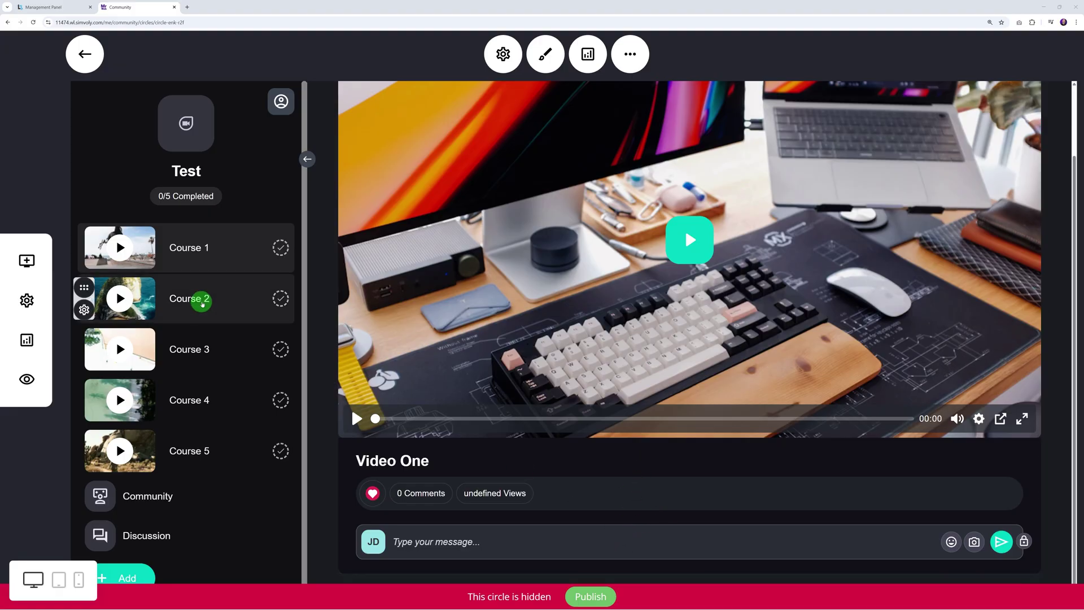
Open Course 2 showing Video Three and bring up its gear options
{"action": "left_click", "coordinate": [226, 302]}
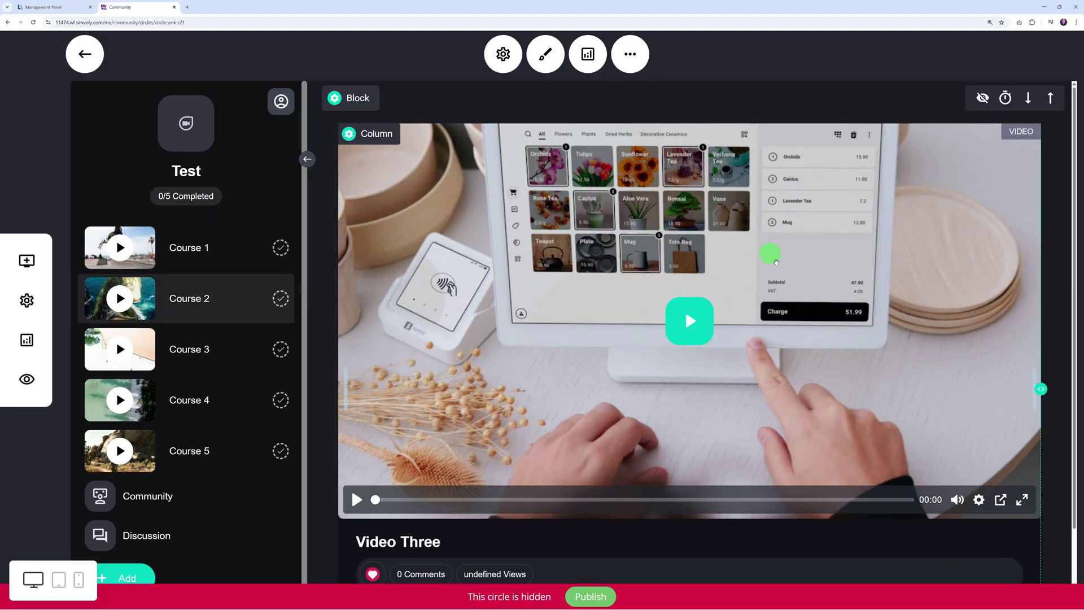
{"action": "scroll", "coordinate": [771, 252], "scroll_direction": "down", "scroll_amount": 1}
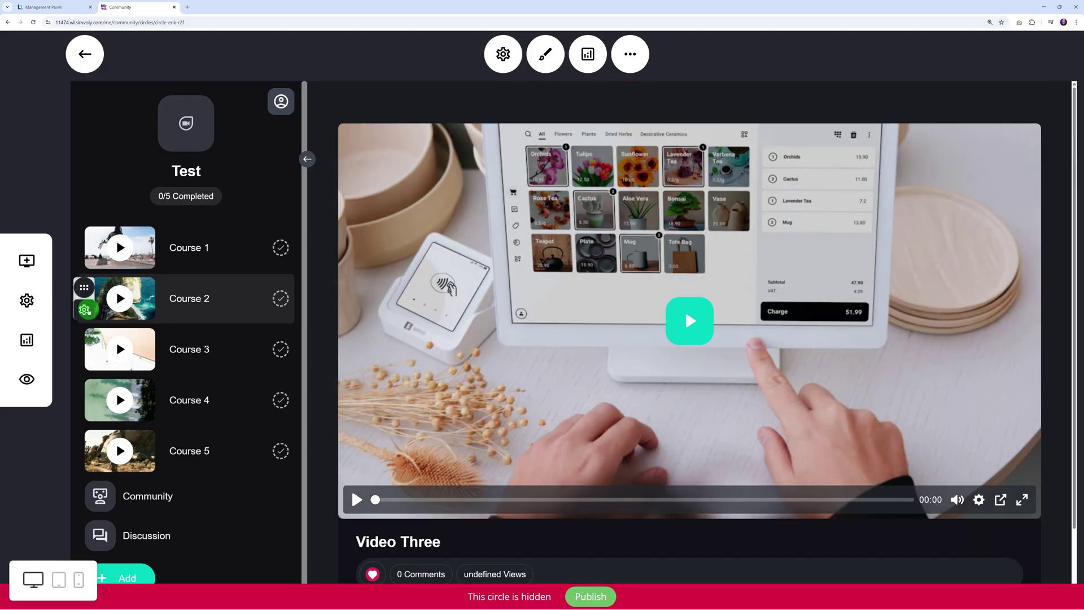
{"action": "left_click", "coordinate": [85, 311]}
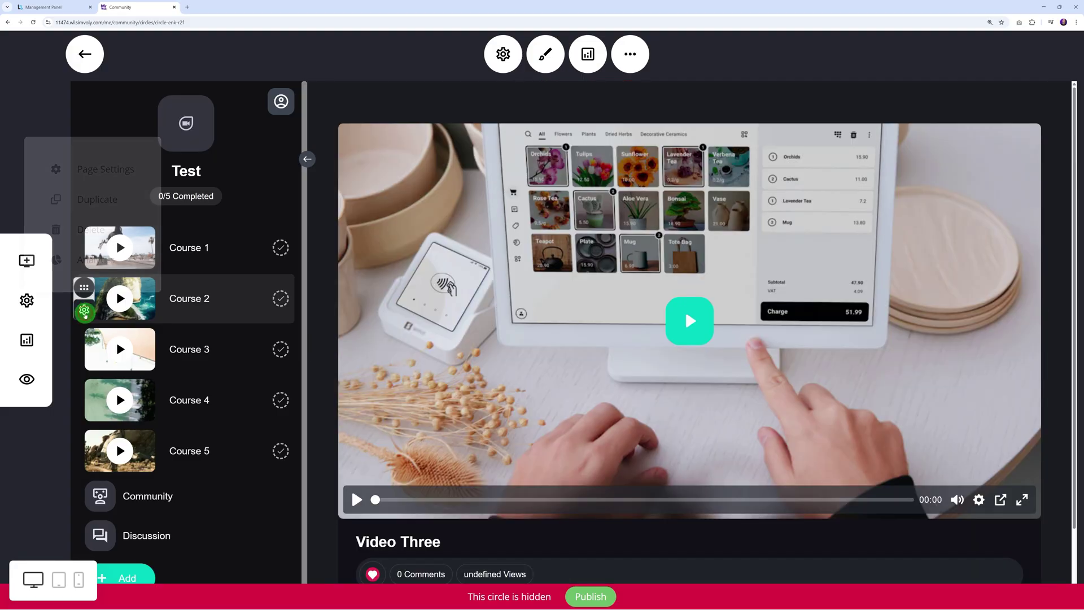
Review Course 2's content availability options, including drip and after completion of another course
{"action": "left_click", "coordinate": [105, 169]}
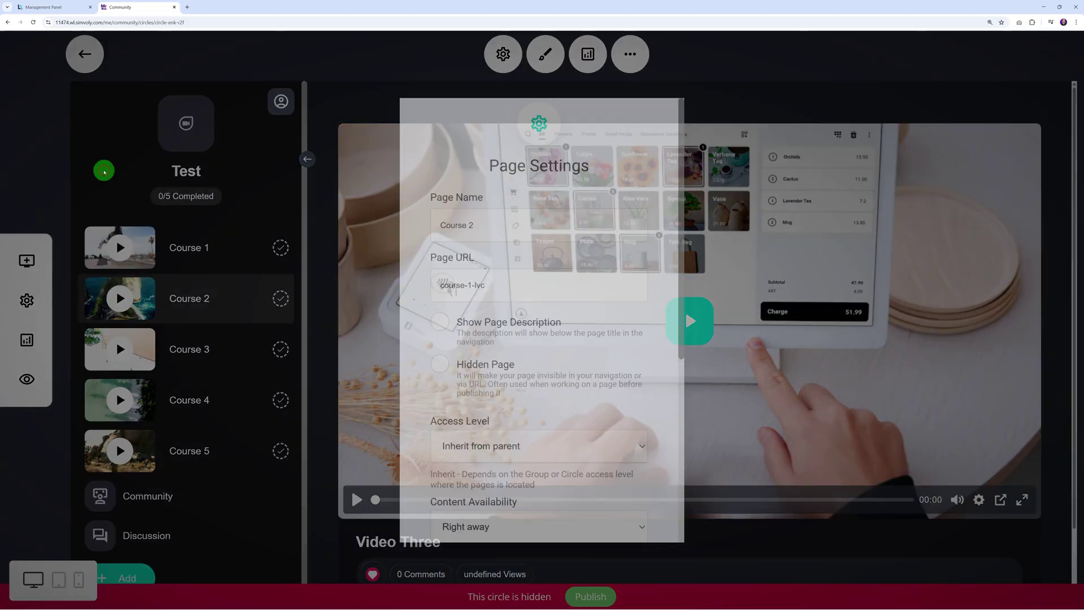
{"action": "scroll", "coordinate": [658, 361], "scroll_direction": "down", "scroll_amount": 3}
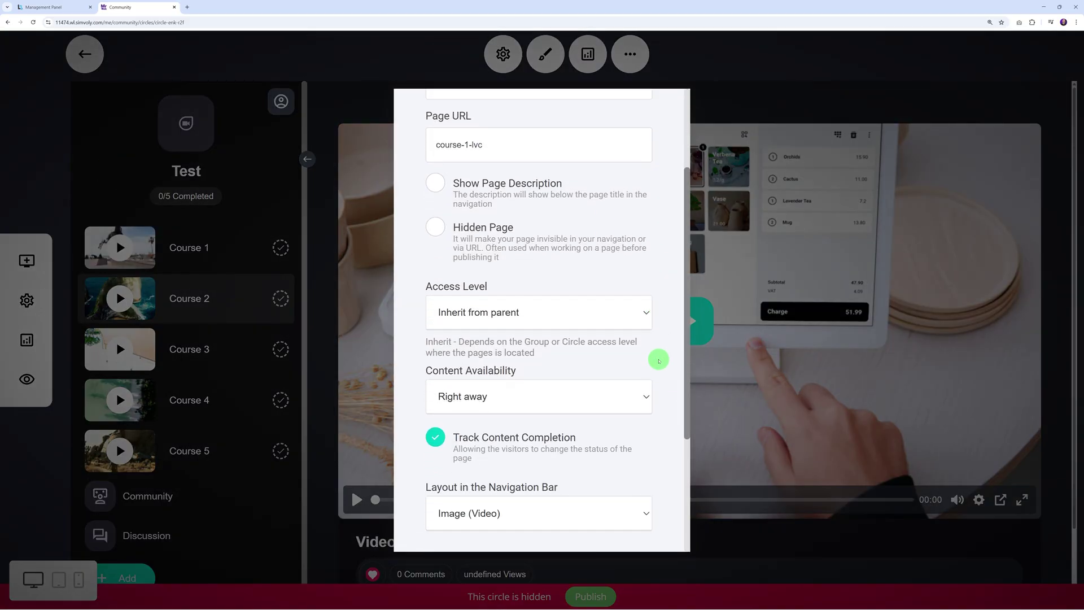
{"action": "scroll", "coordinate": [654, 359], "scroll_direction": "down", "scroll_amount": 1}
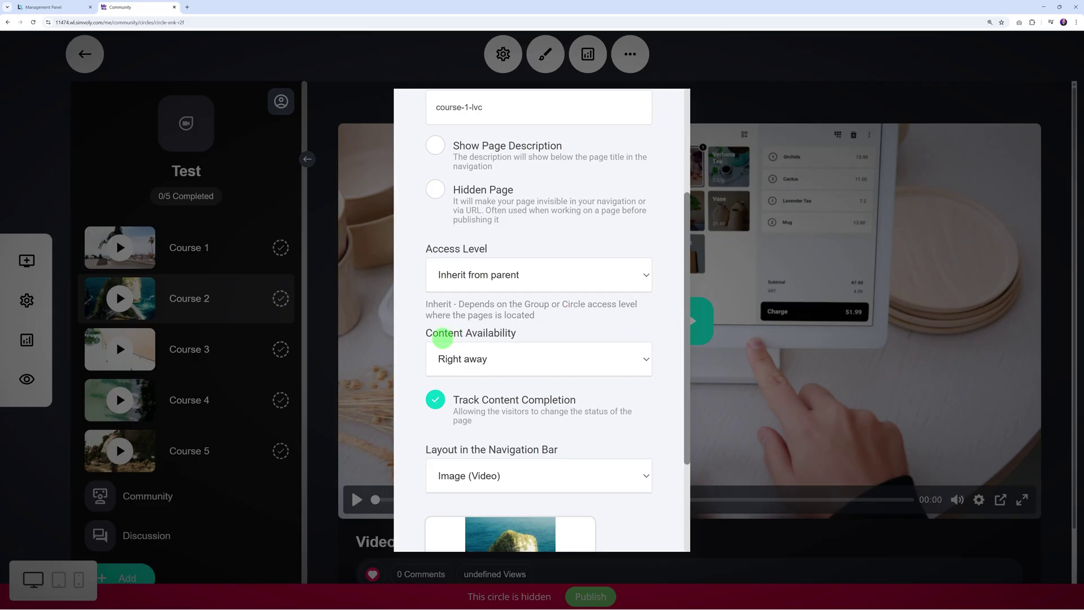
{"action": "left_click", "coordinate": [627, 352]}
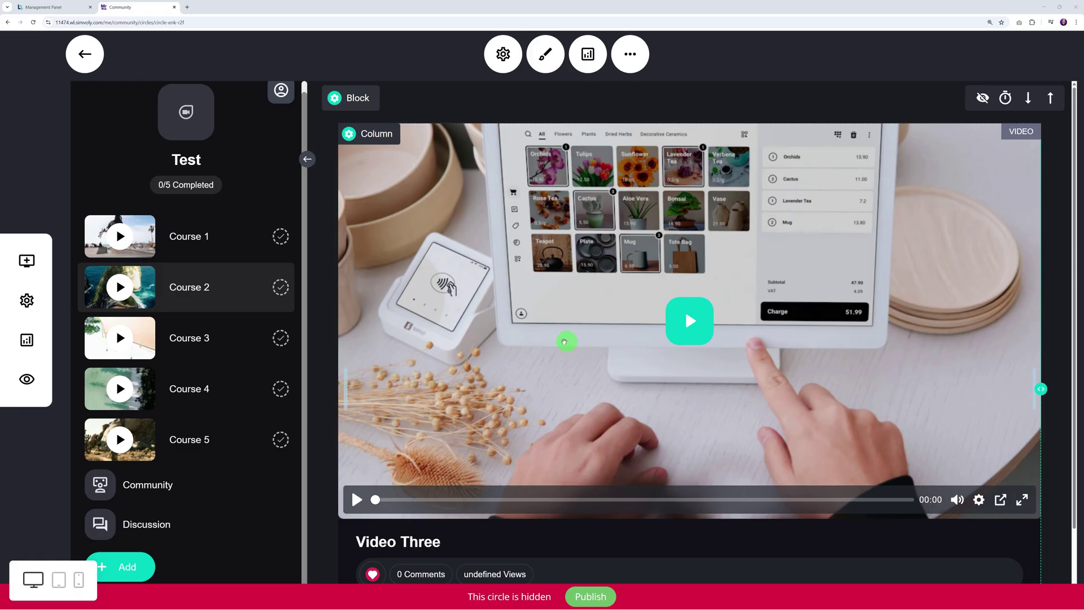
View Course 2 analytics: zero completed content, zero members and $0.00 revenue
{"action": "left_click", "coordinate": [26, 339]}
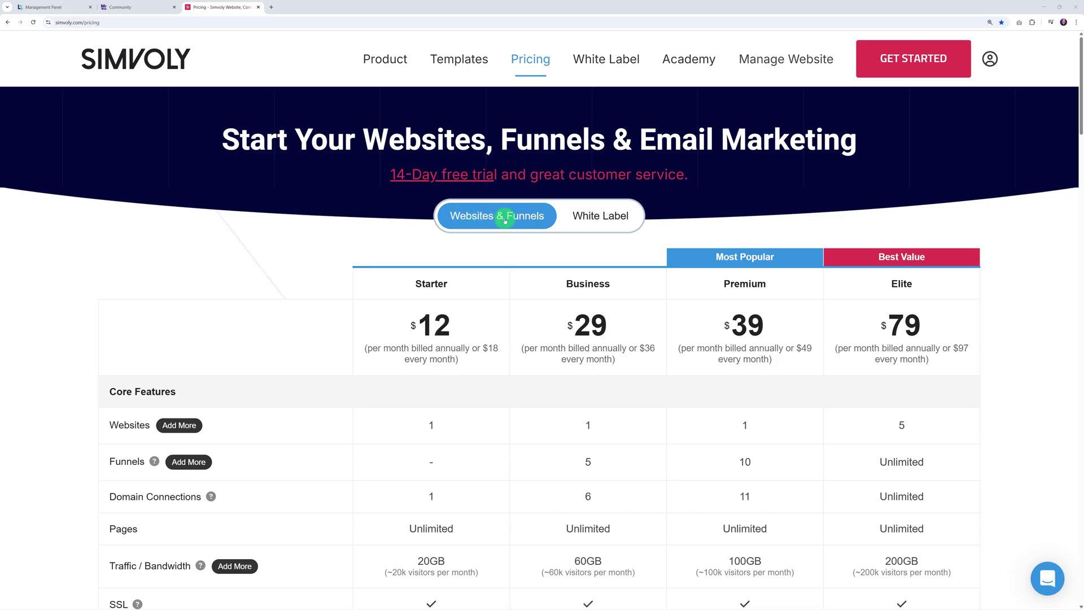
Switch Simvoly's pricing page to the White Label plans, starting at $59 per month
{"action": "left_click", "coordinate": [600, 214]}
{"action": "scroll", "coordinate": [901, 276], "scroll_direction": "down", "scroll_amount": 1}
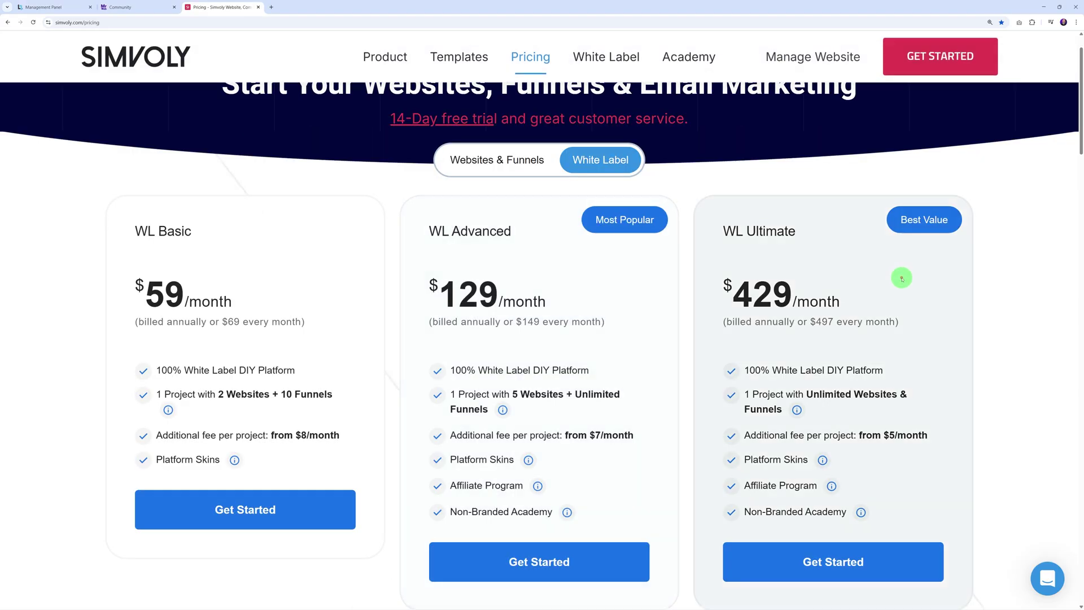